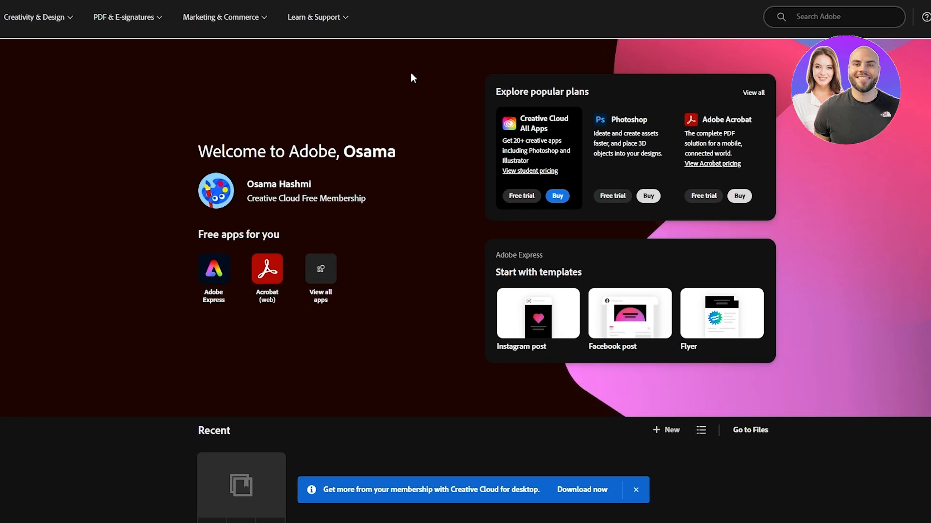
Show the list of Adobe web apps and browse the free apps on offer
{"action": "scroll", "coordinate": [388, 97], "scroll_direction": "down", "scroll_amount": 7}
{"action": "scroll", "coordinate": [458, 136], "scroll_direction": "up", "scroll_amount": 5}
{"action": "scroll", "coordinate": [461, 139], "scroll_direction": "up", "scroll_amount": 1}
{"action": "scroll", "coordinate": [707, 110], "scroll_direction": "down", "scroll_amount": 3}
{"action": "scroll", "coordinate": [706, 111], "scroll_direction": "up", "scroll_amount": 3}
{"action": "left_click", "coordinate": [904, 17]}
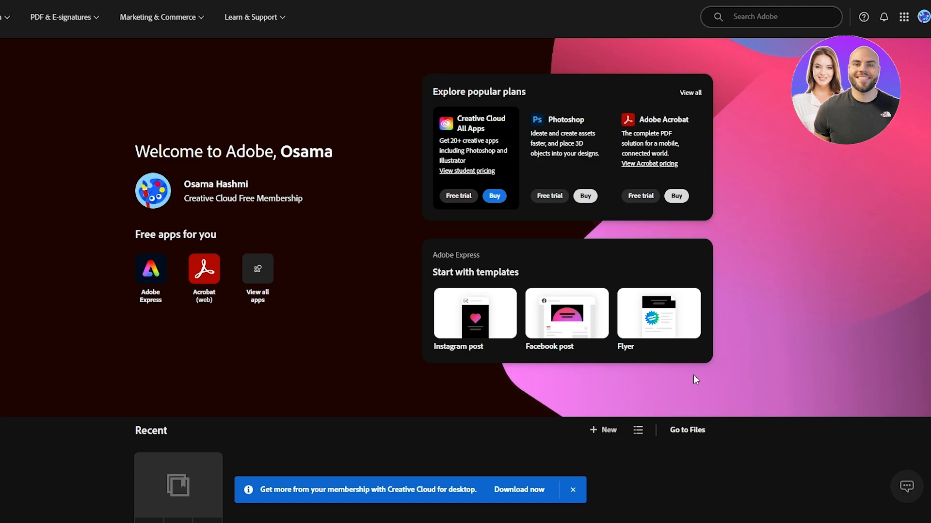
{"action": "scroll", "coordinate": [693, 374], "scroll_direction": "down", "scroll_amount": 4}
{"action": "scroll", "coordinate": [688, 378], "scroll_direction": "up", "scroll_amount": 3}
{"action": "scroll", "coordinate": [689, 382], "scroll_direction": "up", "scroll_amount": 1}
{"action": "left_click_drag", "start_coordinate": [135, 234], "coordinate": [208, 241]}
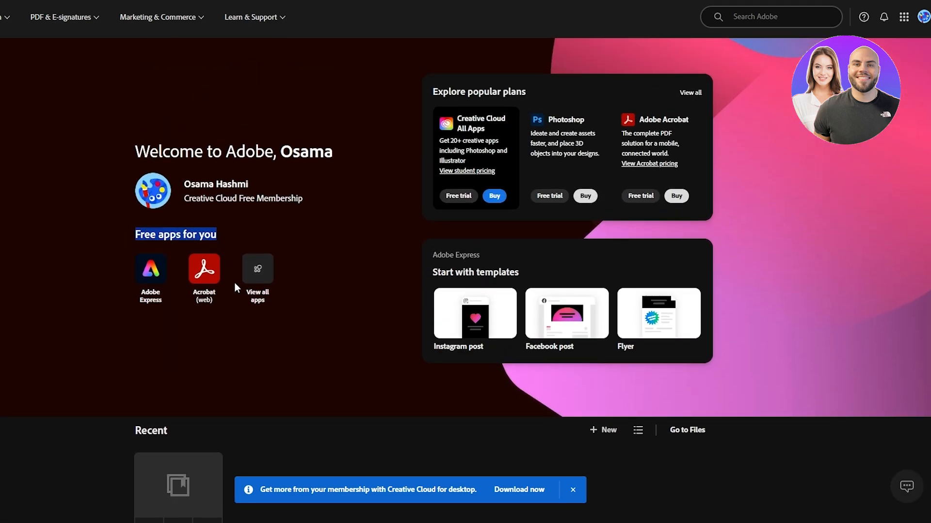
{"action": "scroll", "coordinate": [64, 268], "scroll_direction": "down", "scroll_amount": 3}
{"action": "scroll", "coordinate": [64, 268], "scroll_direction": "up", "scroll_amount": 3}
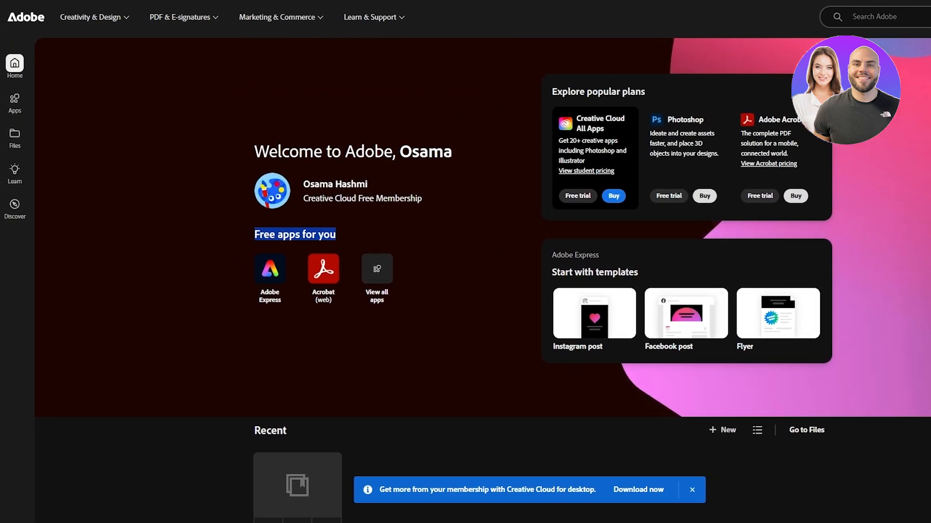
{"action": "scroll", "coordinate": [414, 355], "scroll_direction": "down", "scroll_amount": 6}
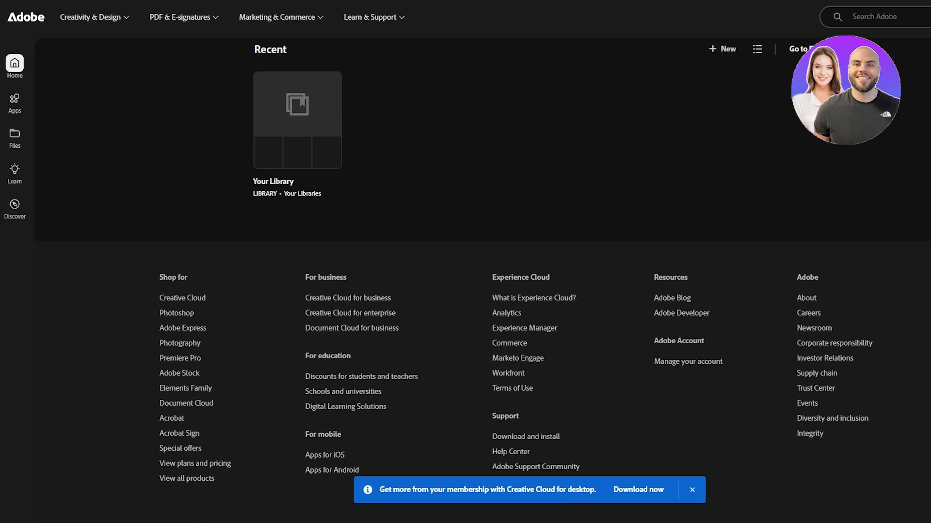
{"action": "scroll", "coordinate": [413, 354], "scroll_direction": "up", "scroll_amount": 5}
{"action": "scroll", "coordinate": [414, 354], "scroll_direction": "up", "scroll_amount": 2}
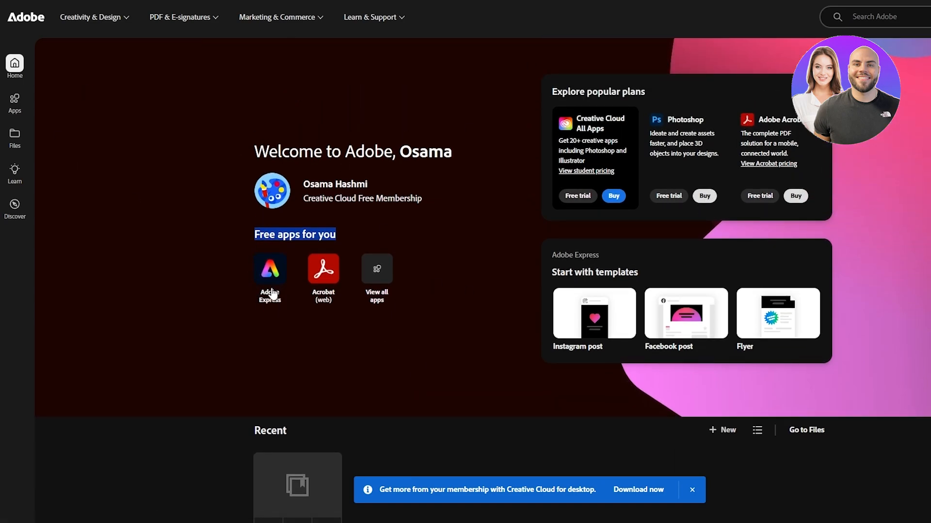
{"action": "left_click", "coordinate": [419, 272]}
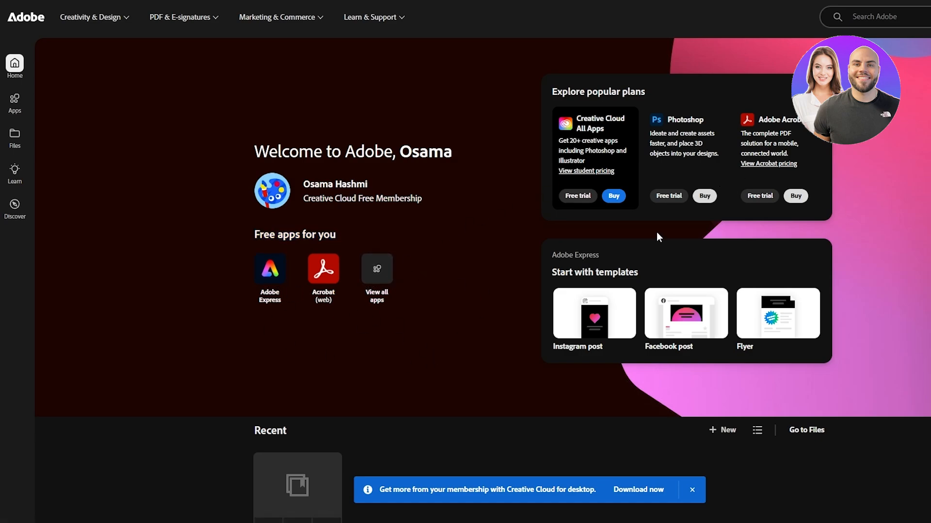
Launch Adobe Express, block notifications, and answer: work use, working alone, Design job
{"action": "left_click", "coordinate": [278, 316]}
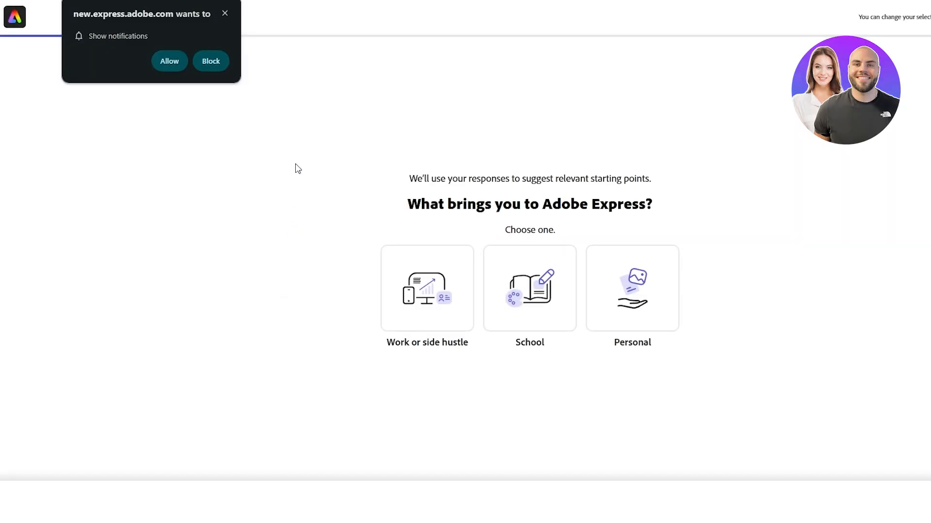
{"action": "left_click", "coordinate": [204, 62]}
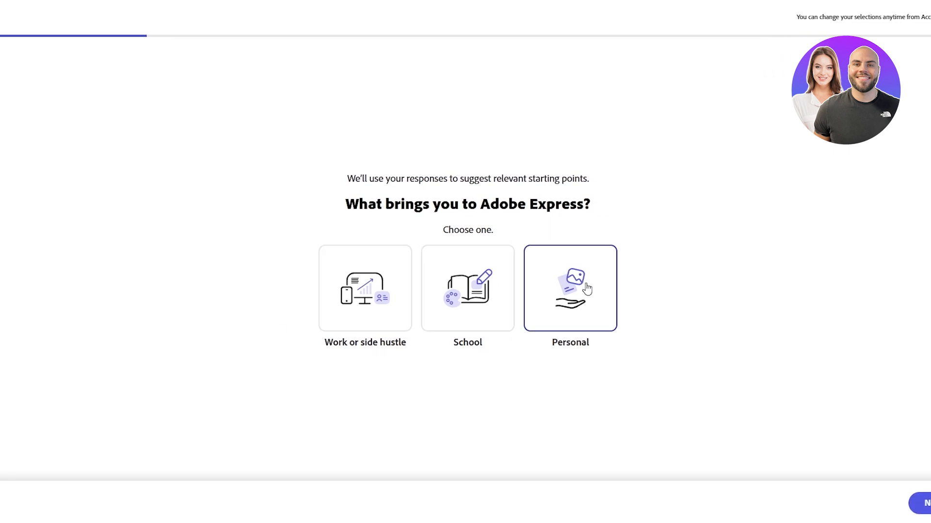
{"action": "left_click", "coordinate": [358, 313]}
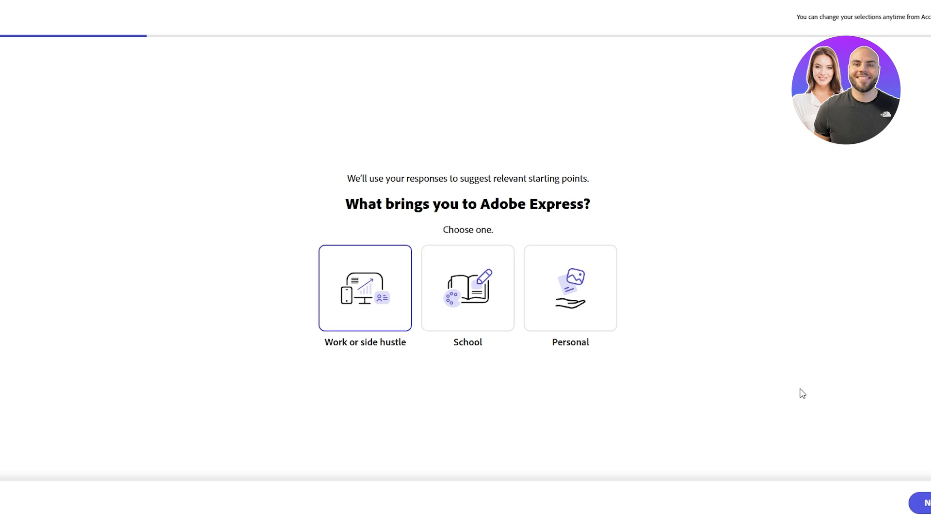
{"action": "left_click", "coordinate": [923, 500]}
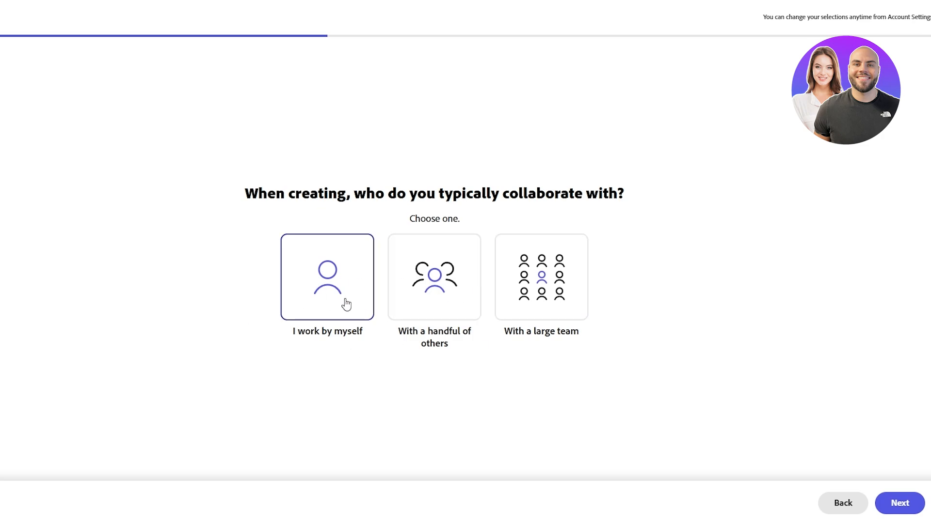
{"action": "left_click", "coordinate": [890, 509]}
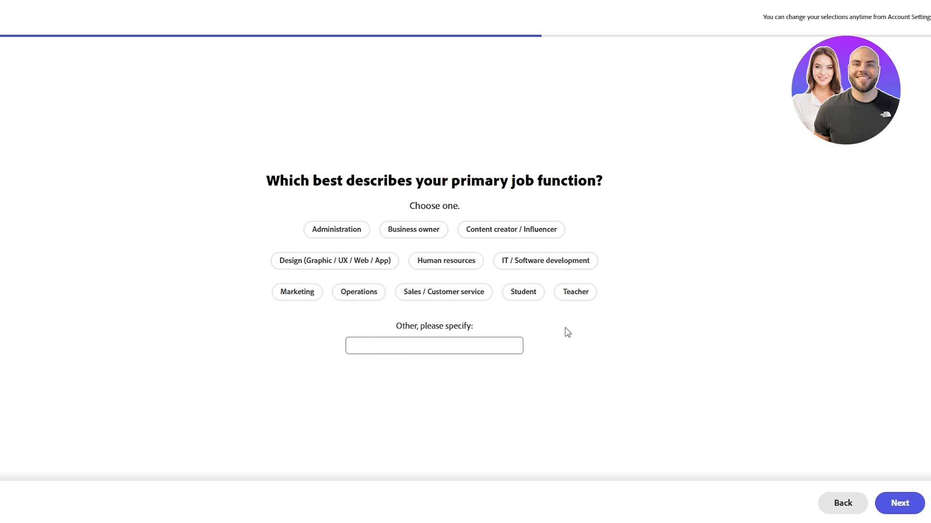
{"action": "left_click", "coordinate": [334, 261]}
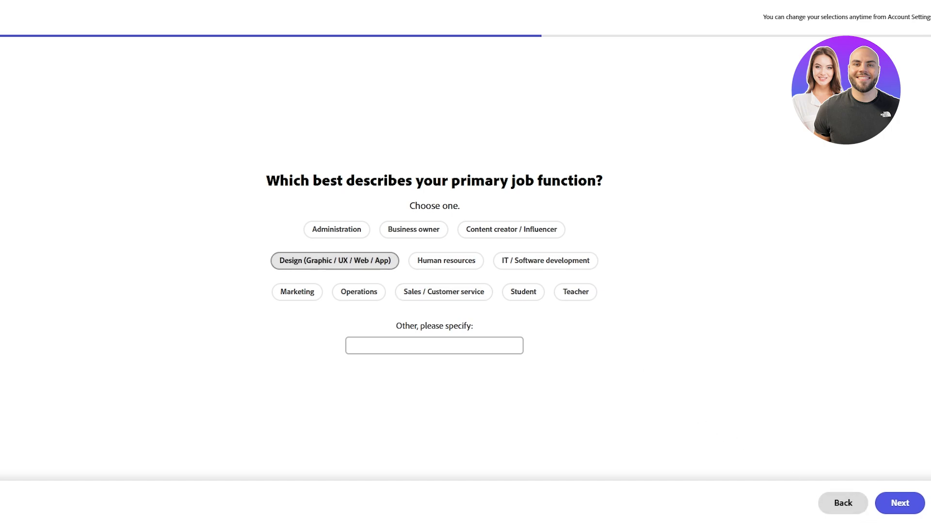
{"action": "left_click", "coordinate": [902, 513]}
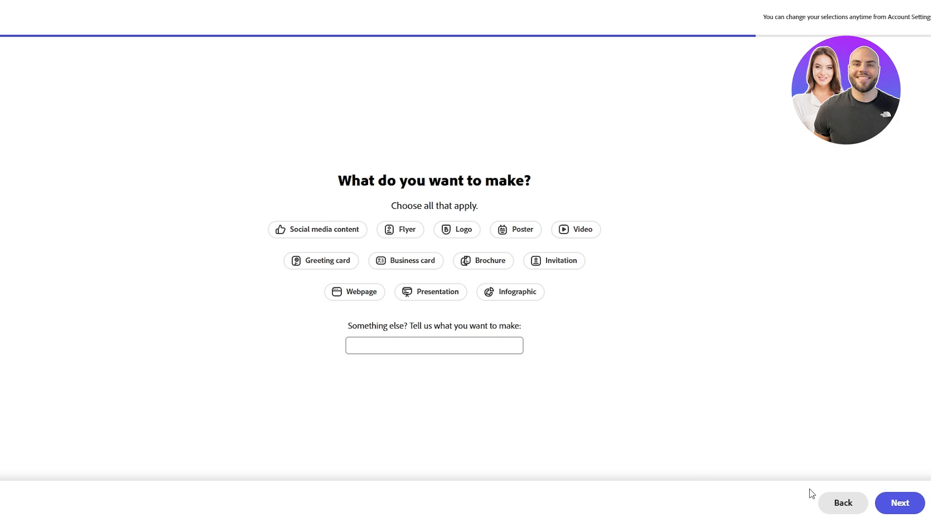
Go back and change the job function to Content creator / Influencer
{"action": "left_click", "coordinate": [841, 504]}
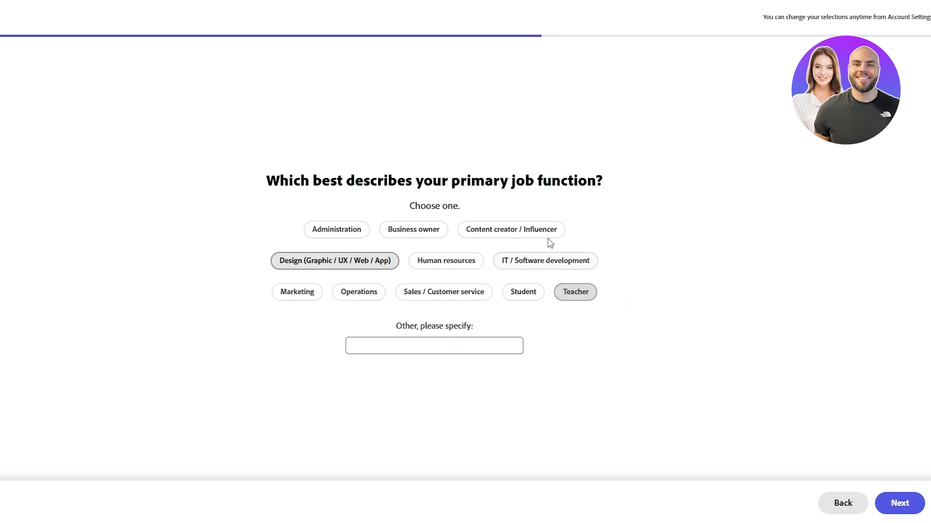
{"action": "left_click", "coordinate": [530, 231]}
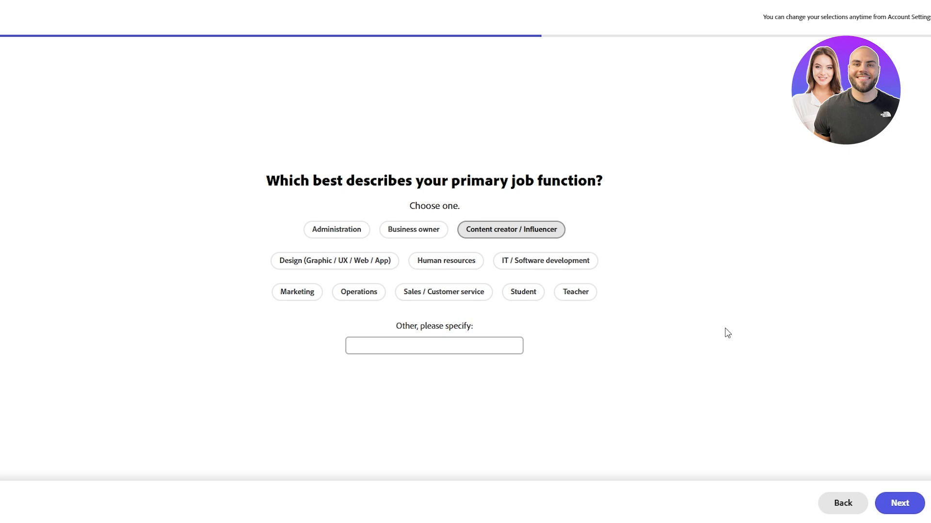
{"action": "left_click", "coordinate": [904, 504]}
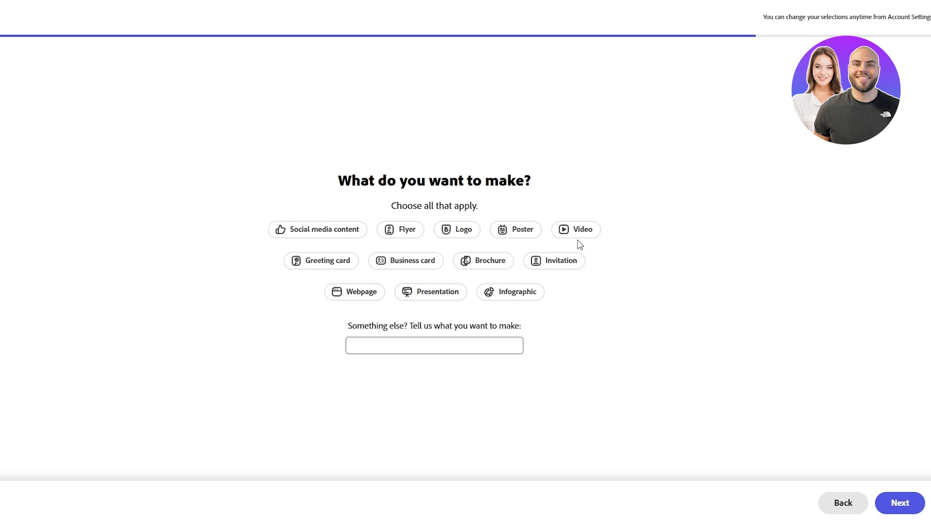
Mark Poster, Logo, Flyer, Social media content, Brochure and Invitation as things to make
{"action": "left_click", "coordinate": [508, 234]}
{"action": "left_click", "coordinate": [456, 235]}
{"action": "left_click", "coordinate": [407, 234]}
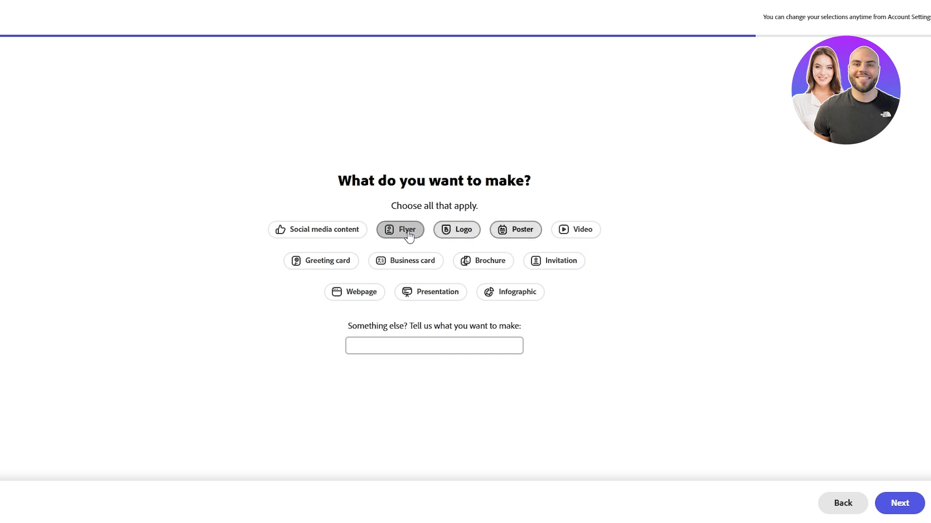
{"action": "left_click", "coordinate": [351, 234]}
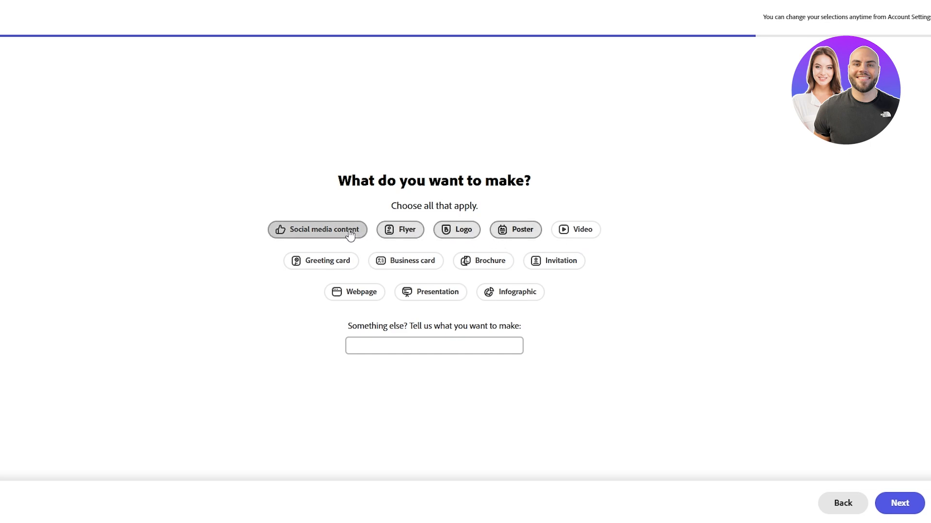
{"action": "left_click", "coordinate": [486, 266]}
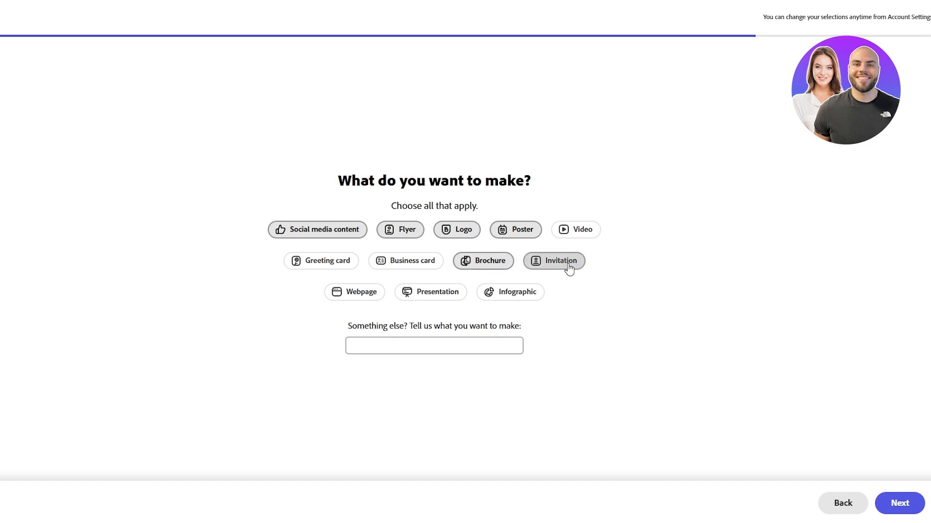
{"action": "left_click", "coordinate": [566, 266]}
Choose a second style alongside Minimal and complete onboarding to reach the template feed
{"action": "left_click", "coordinate": [908, 513]}
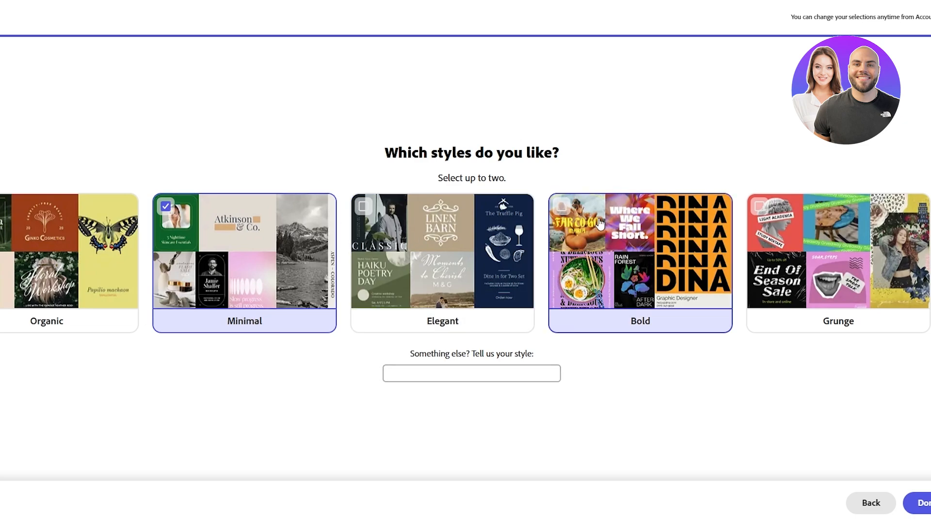
{"action": "left_click", "coordinate": [759, 207]}
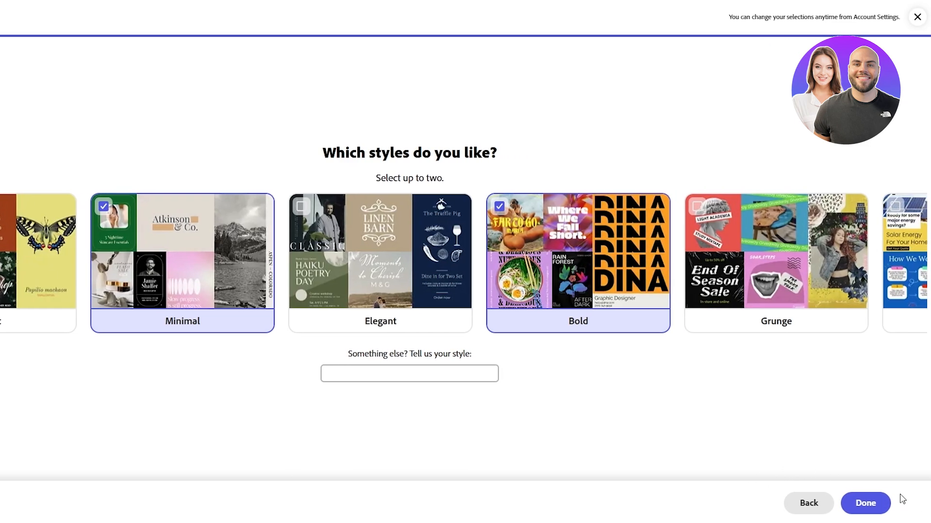
{"action": "left_click", "coordinate": [918, 503]}
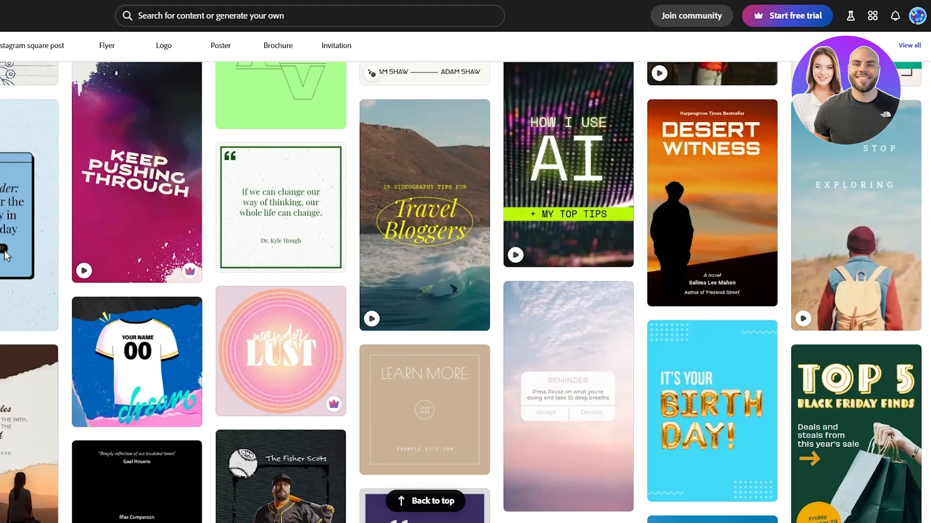
Scroll through the Browse templates grid on the Express home page, then return to the top
{"action": "scroll", "coordinate": [218, 302], "scroll_direction": "up", "scroll_amount": 10}
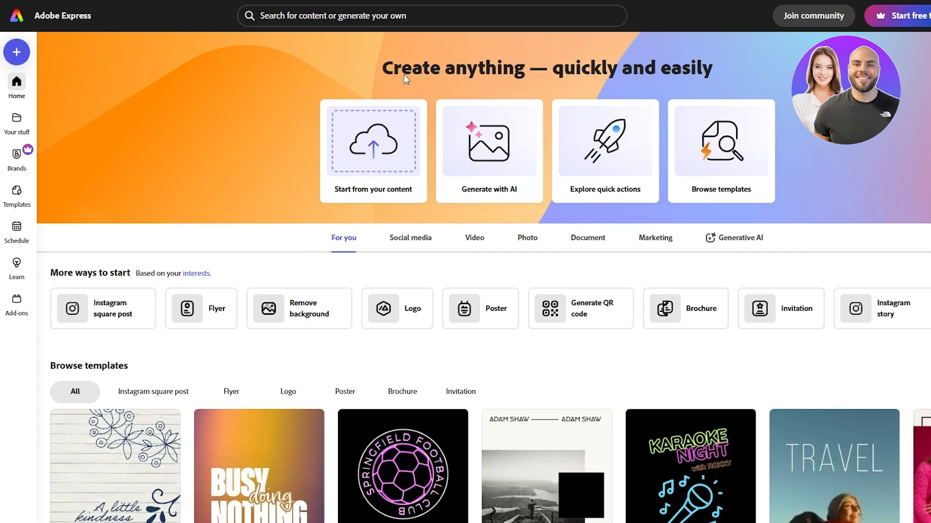
{"action": "scroll", "coordinate": [183, 307], "scroll_direction": "down", "scroll_amount": 5}
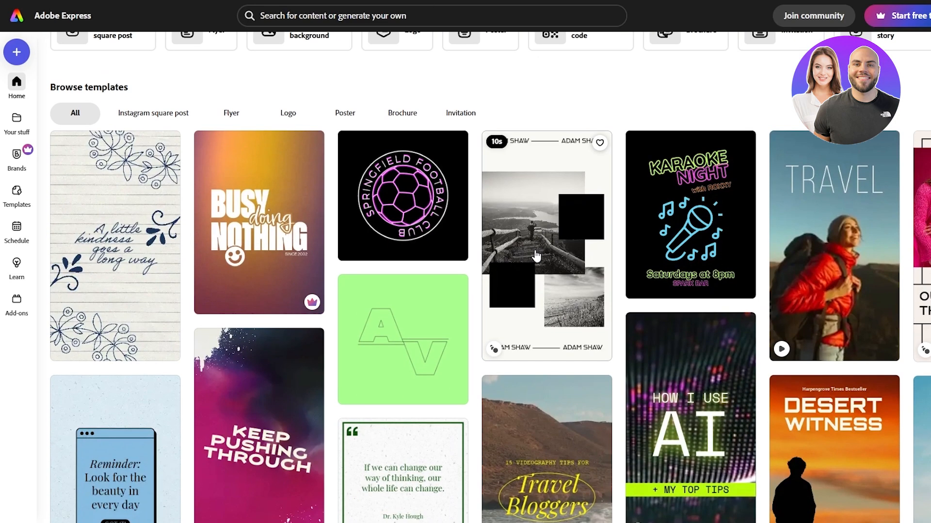
{"action": "scroll", "coordinate": [321, 293], "scroll_direction": "up", "scroll_amount": 4}
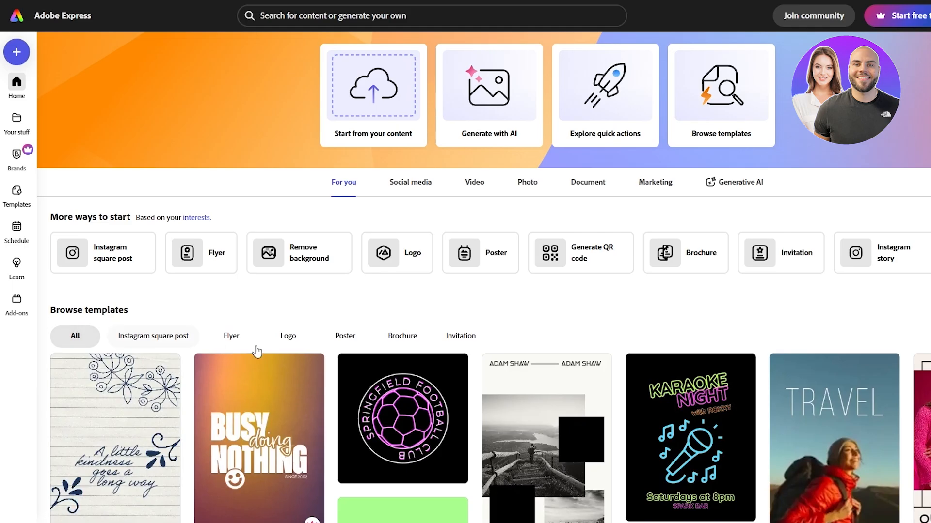
{"action": "scroll", "coordinate": [676, 251], "scroll_direction": "down", "scroll_amount": 10}
{"action": "scroll", "coordinate": [674, 233], "scroll_direction": "down", "scroll_amount": 10}
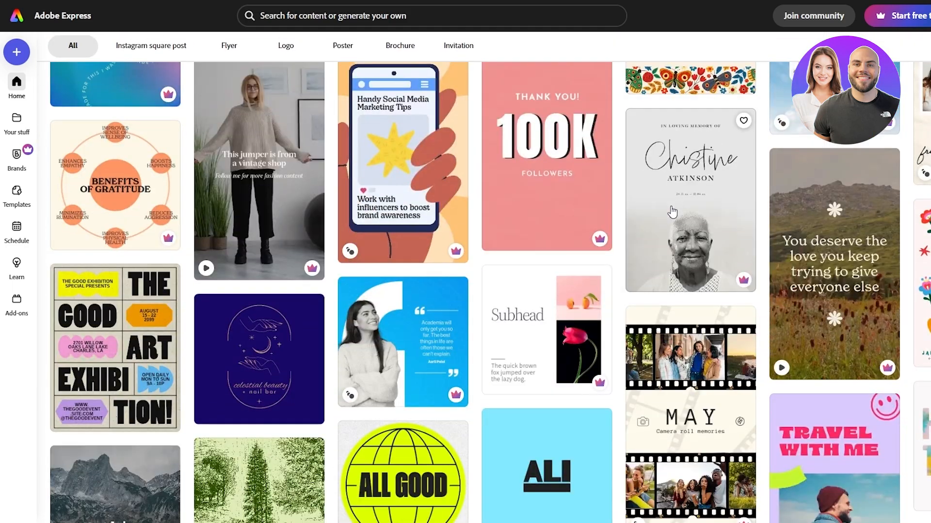
{"action": "scroll", "coordinate": [674, 223], "scroll_direction": "down", "scroll_amount": 15}
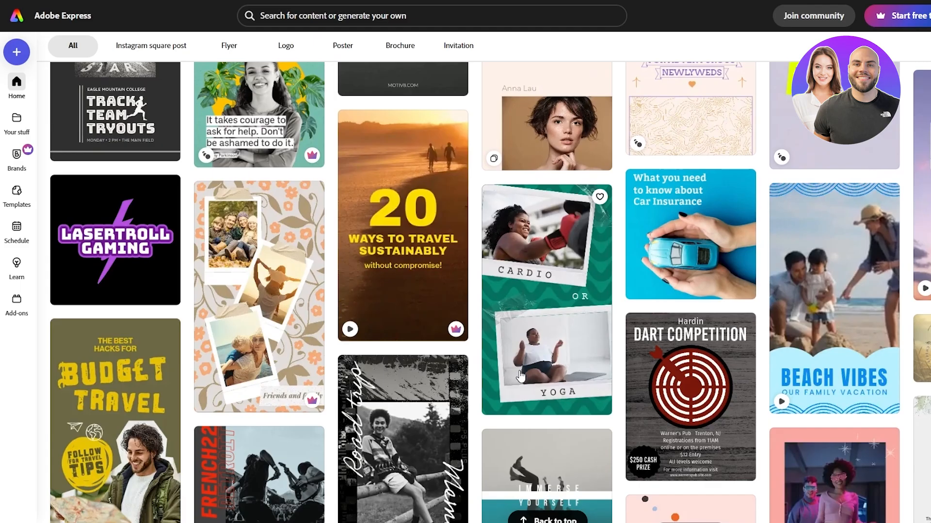
{"action": "scroll", "coordinate": [520, 377], "scroll_direction": "down", "scroll_amount": 4}
{"action": "left_click", "coordinate": [548, 520]}
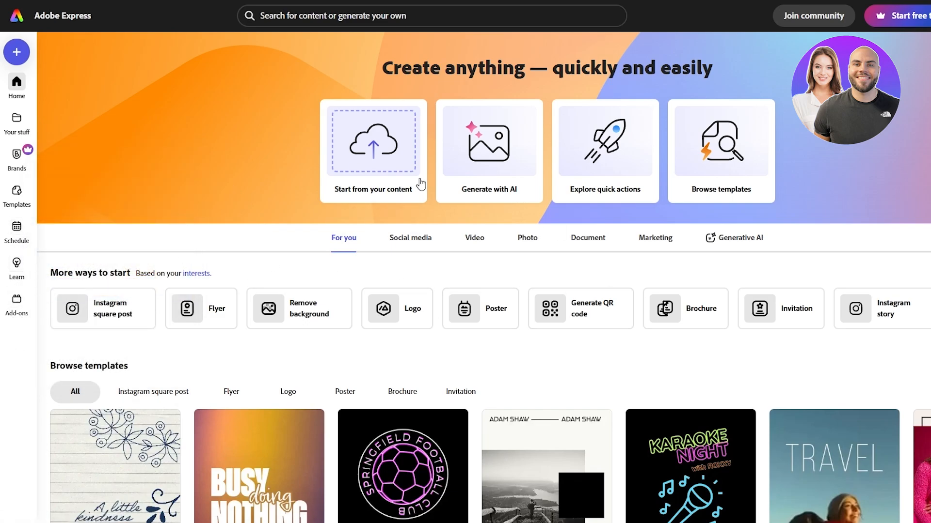
Open the generative AI options and add a Generate image placeholder to a new design
{"action": "left_click", "coordinate": [490, 170]}
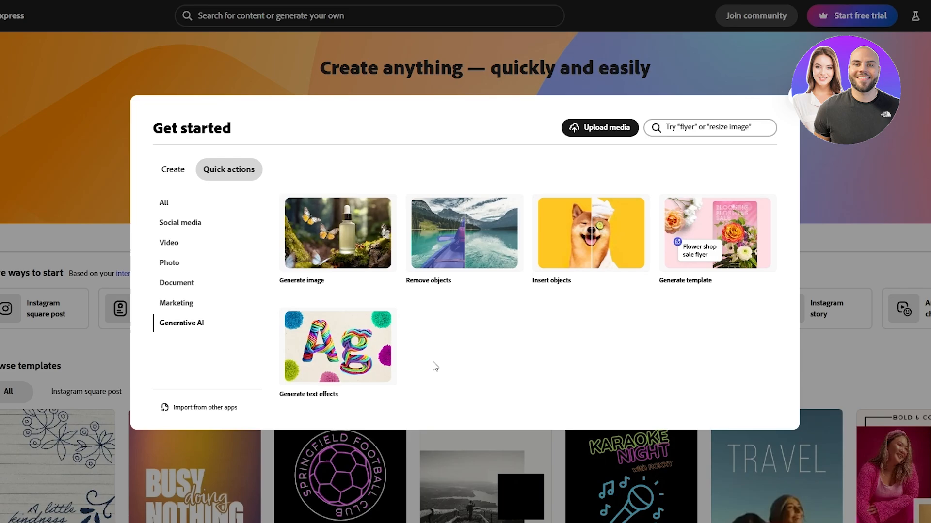
{"action": "left_click", "coordinate": [333, 245]}
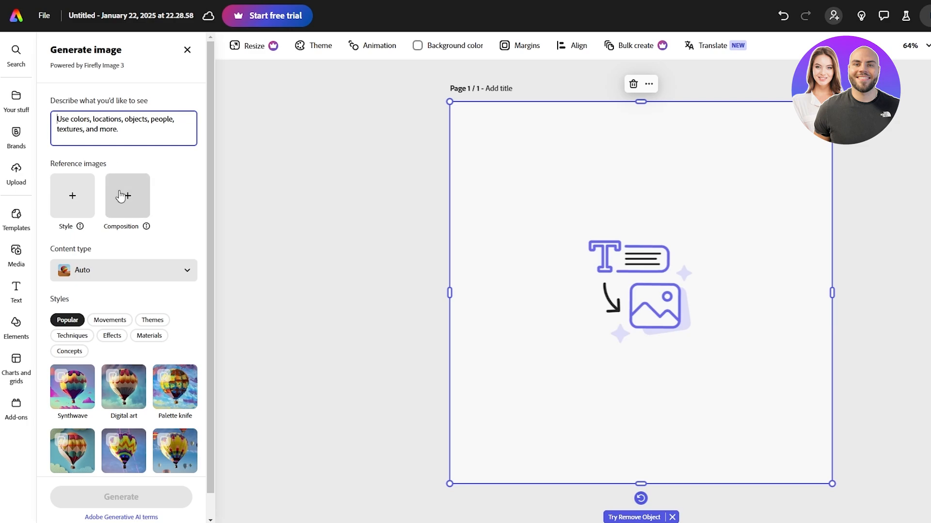
Paste the manga-style cat prompt into the description and set Content type to Art
{"action": "scroll", "coordinate": [135, 223], "scroll_direction": "down", "scroll_amount": 1}
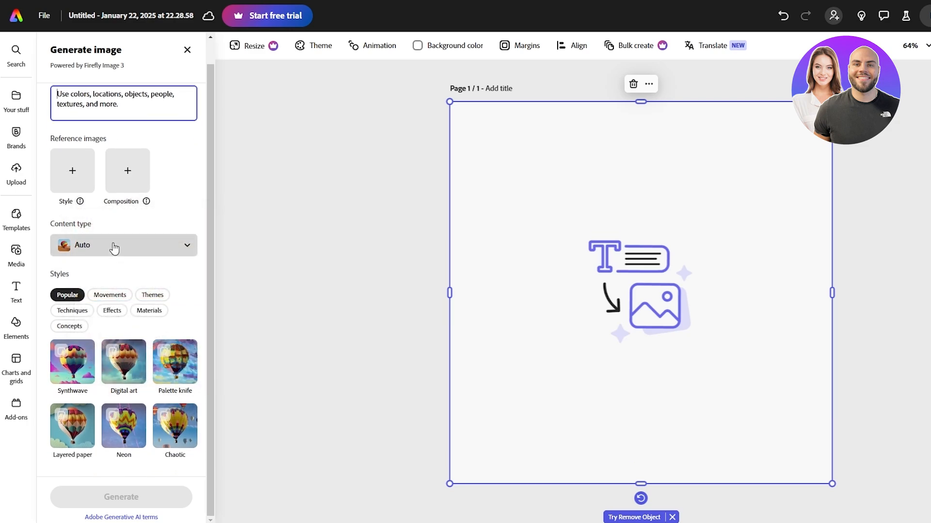
{"action": "mouse_move", "coordinate": [82, 203]}
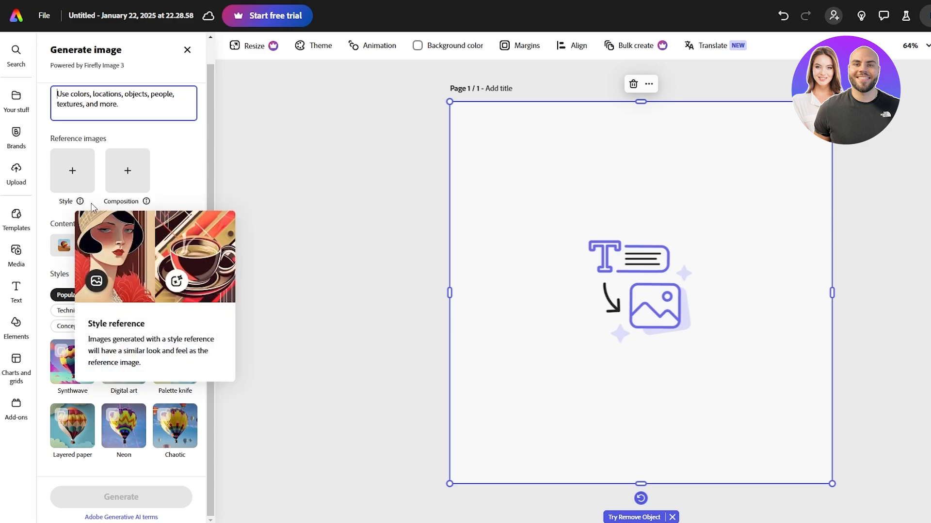
{"action": "mouse_move", "coordinate": [145, 202]}
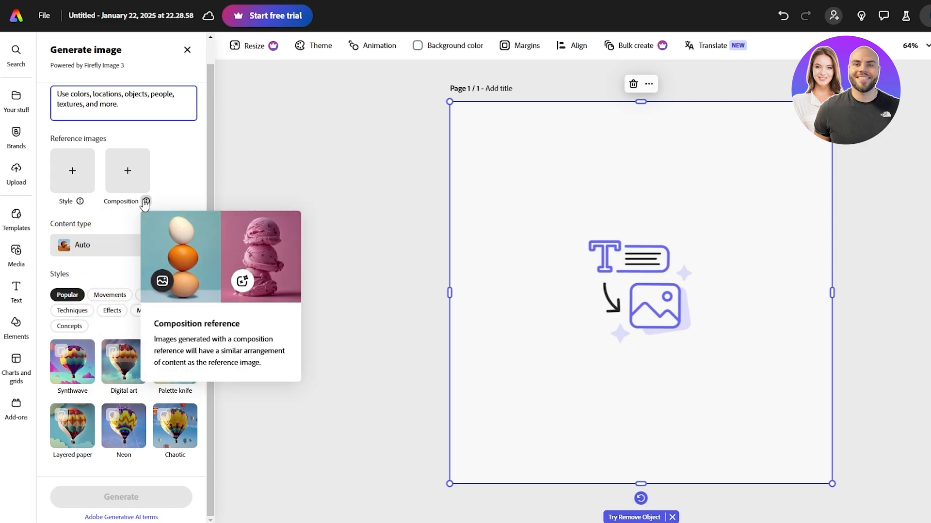
{"action": "left_click", "coordinate": [124, 249]}
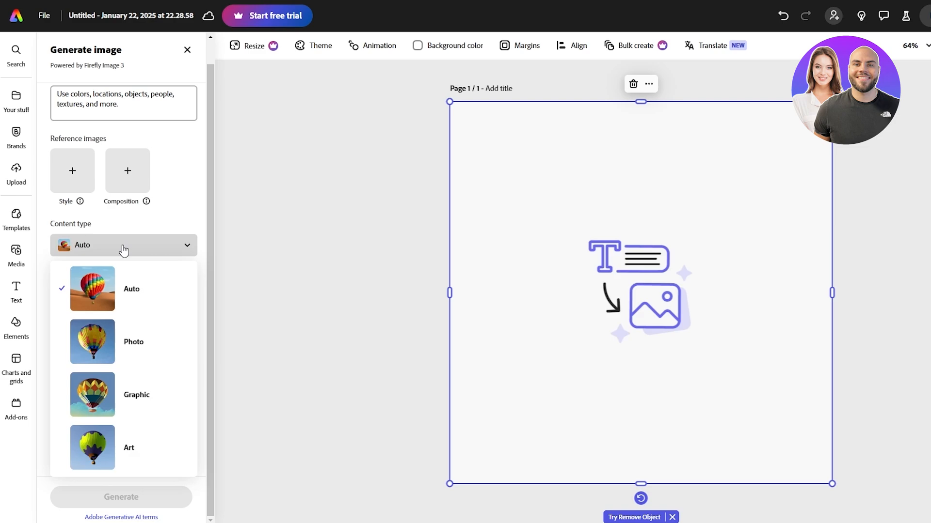
{"action": "left_click", "coordinate": [139, 246]}
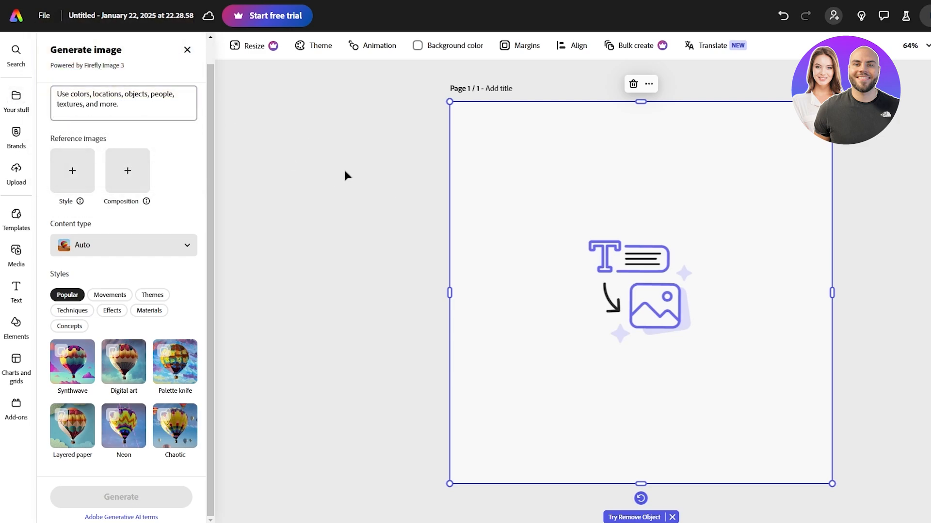
{"action": "key", "text": "ctrl+v"}
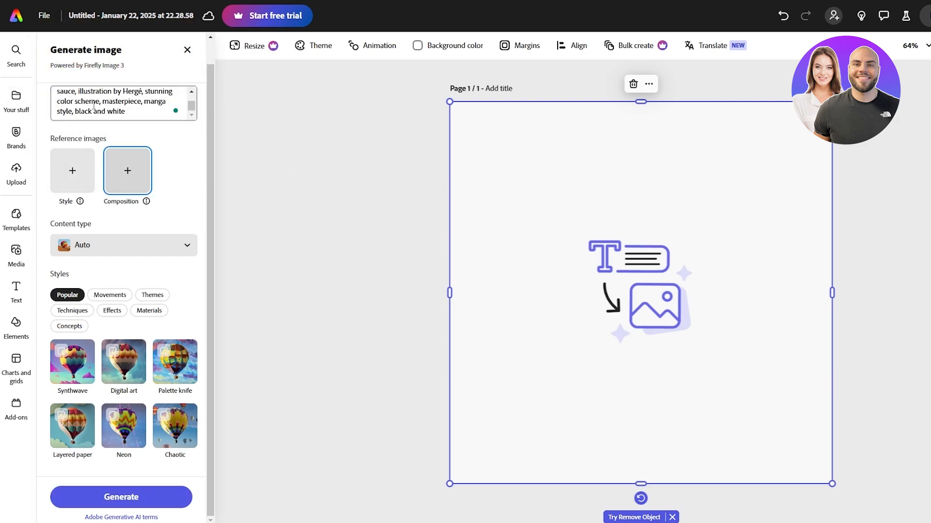
{"action": "left_click", "coordinate": [106, 245]}
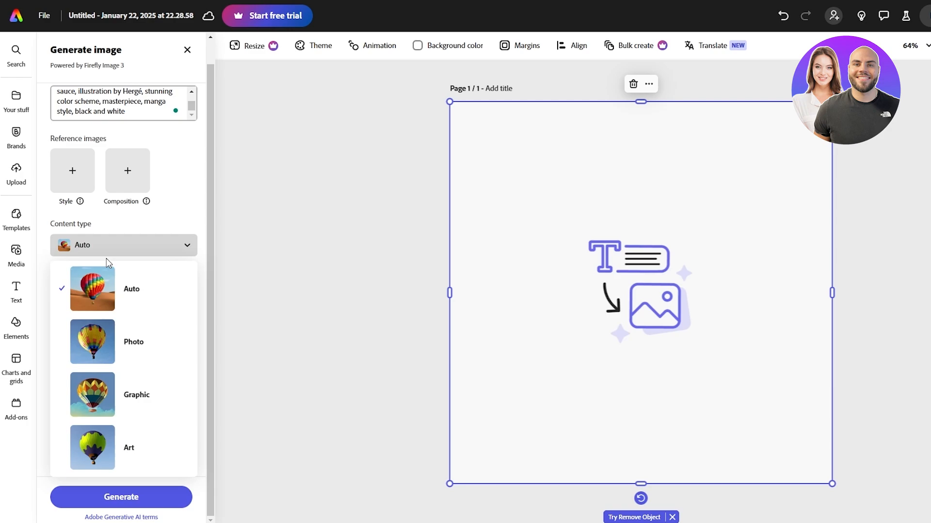
{"action": "left_click", "coordinate": [136, 447]}
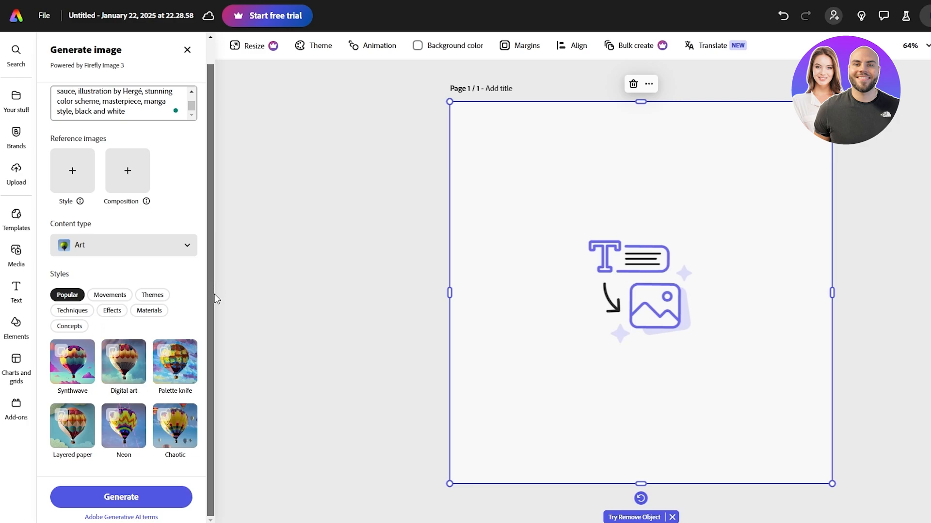
Browse the Movements, Themes, Materials, Effects and Popular style presets, review the prompt, and generate
{"action": "left_click", "coordinate": [105, 294]}
{"action": "left_click", "coordinate": [152, 294]}
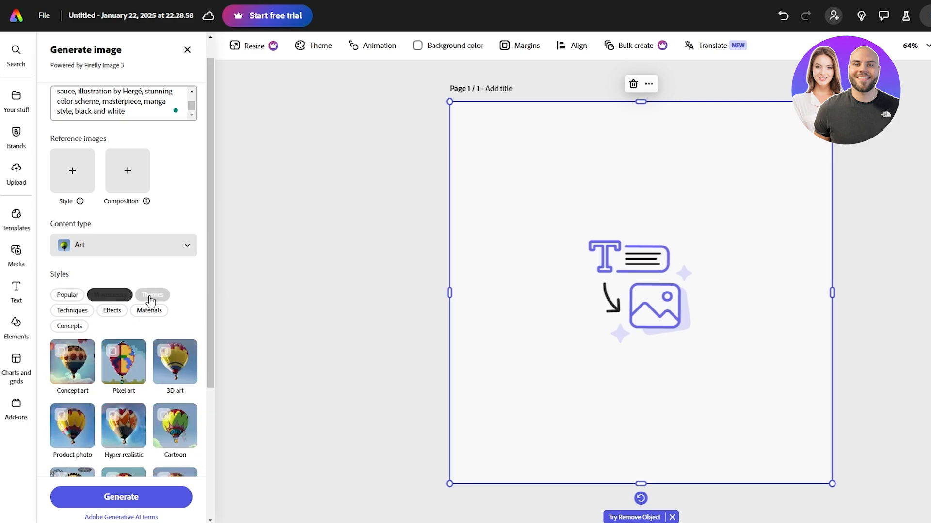
{"action": "left_click", "coordinate": [149, 310]}
{"action": "left_click", "coordinate": [112, 310]}
{"action": "left_click", "coordinate": [67, 295]}
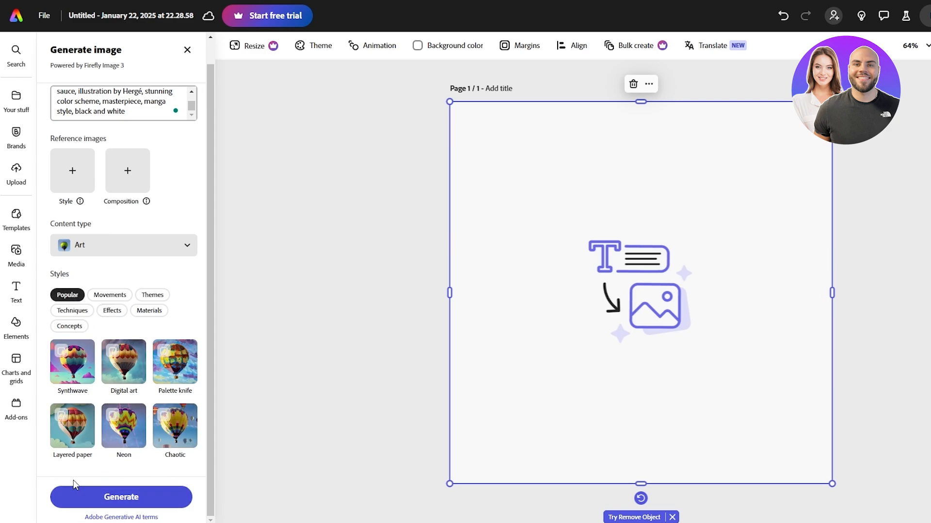
{"action": "scroll", "coordinate": [166, 266], "scroll_direction": "up", "scroll_amount": 1}
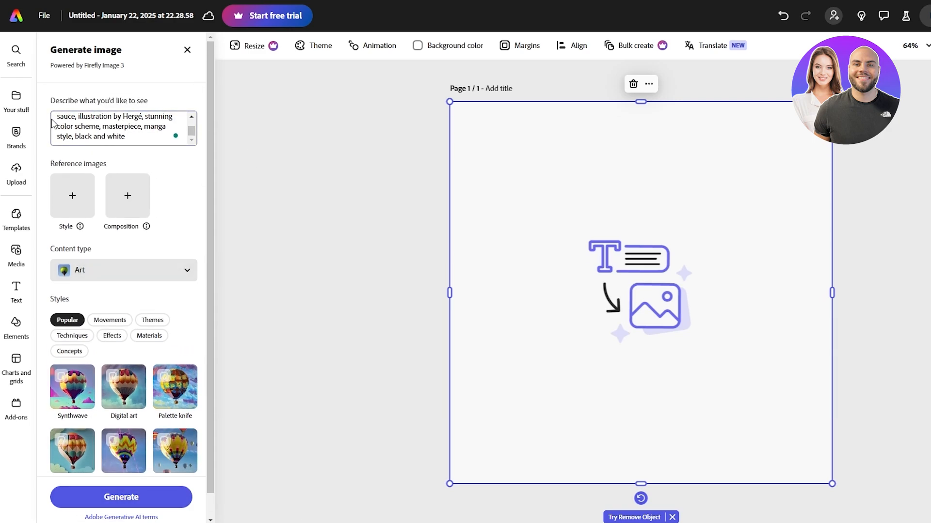
{"action": "left_click_drag", "start_coordinate": [63, 117], "coordinate": [132, 154]}
{"action": "left_click", "coordinate": [141, 498]}
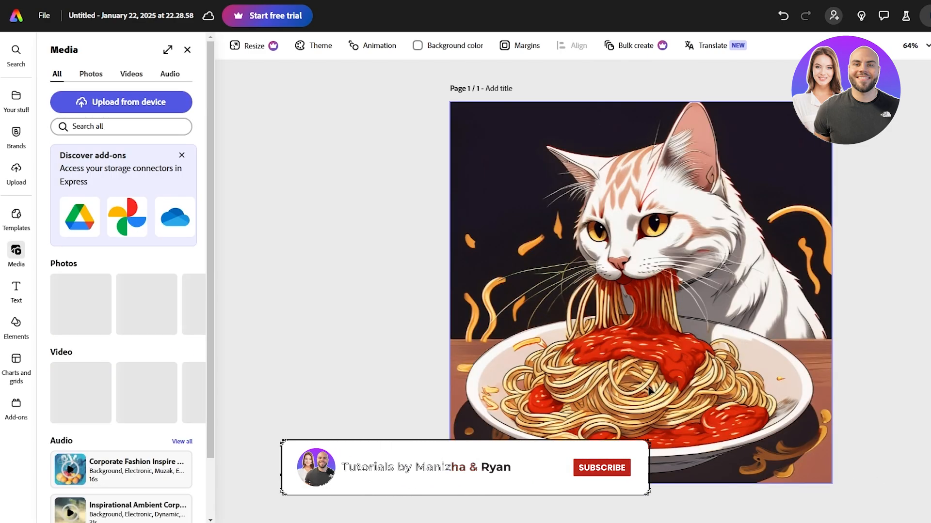
Select the generated cat image, deselect it, and select it again
{"action": "scroll", "coordinate": [135, 356], "scroll_direction": "down", "scroll_amount": 2}
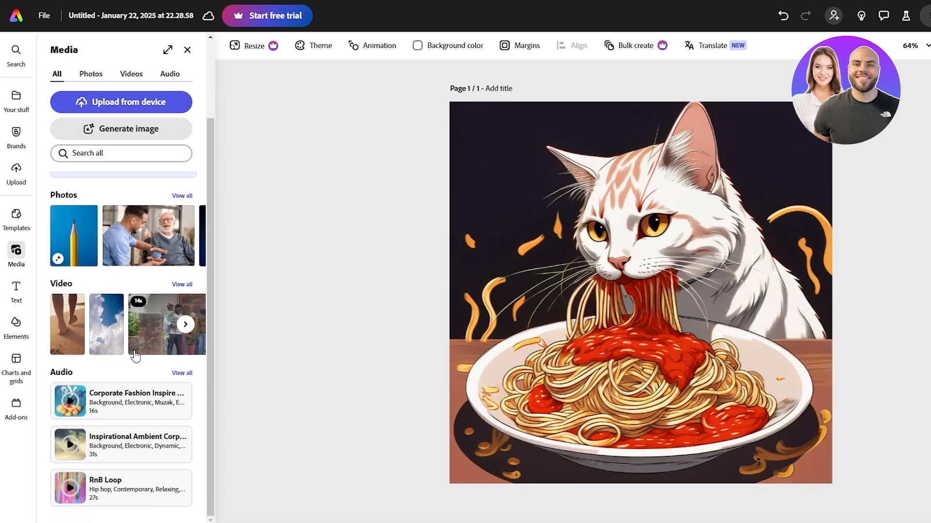
{"action": "left_click", "coordinate": [518, 295]}
{"action": "scroll", "coordinate": [176, 285], "scroll_direction": "down", "scroll_amount": 1}
{"action": "scroll", "coordinate": [133, 417], "scroll_direction": "up", "scroll_amount": 1}
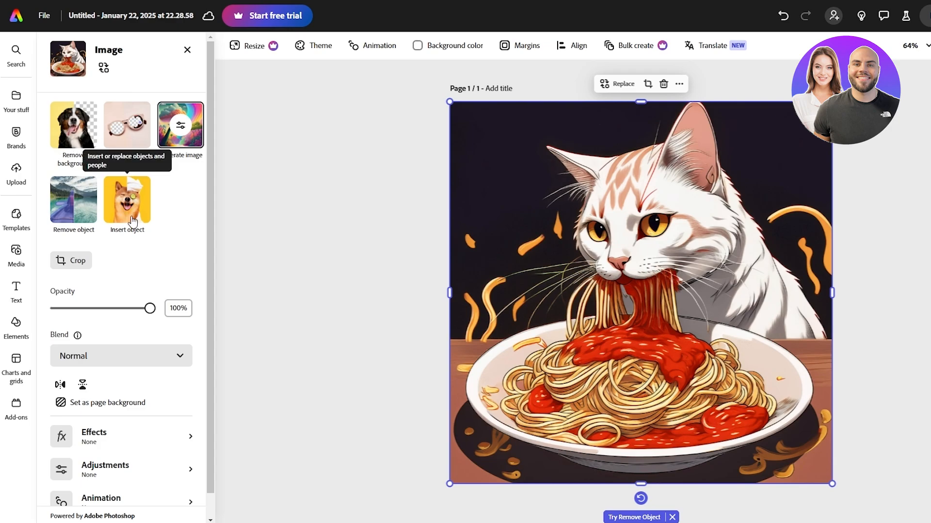
{"action": "scroll", "coordinate": [155, 271], "scroll_direction": "down", "scroll_amount": 1}
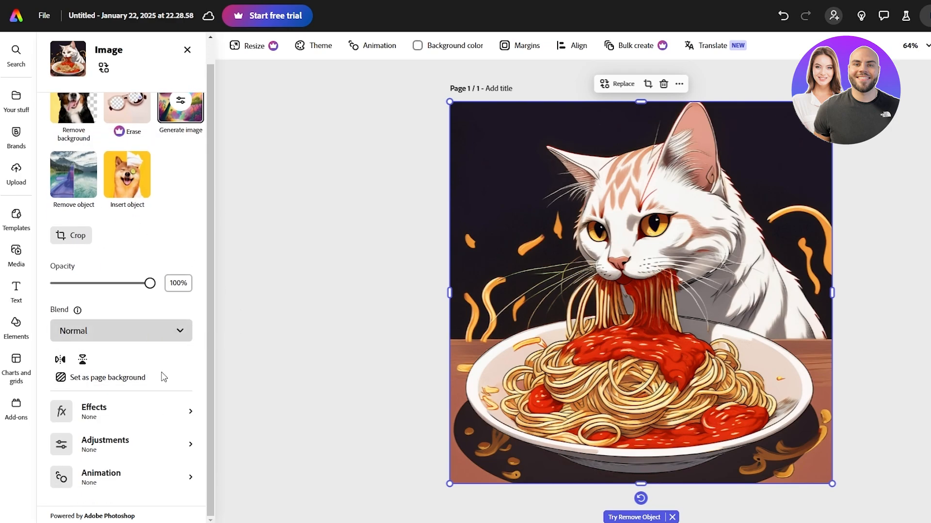
{"action": "left_click", "coordinate": [354, 335]}
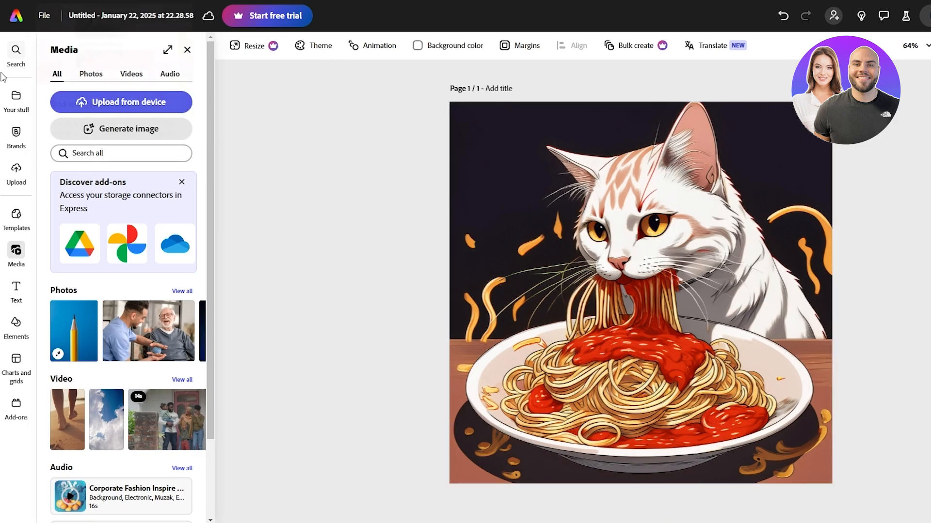
{"action": "left_click", "coordinate": [625, 294]}
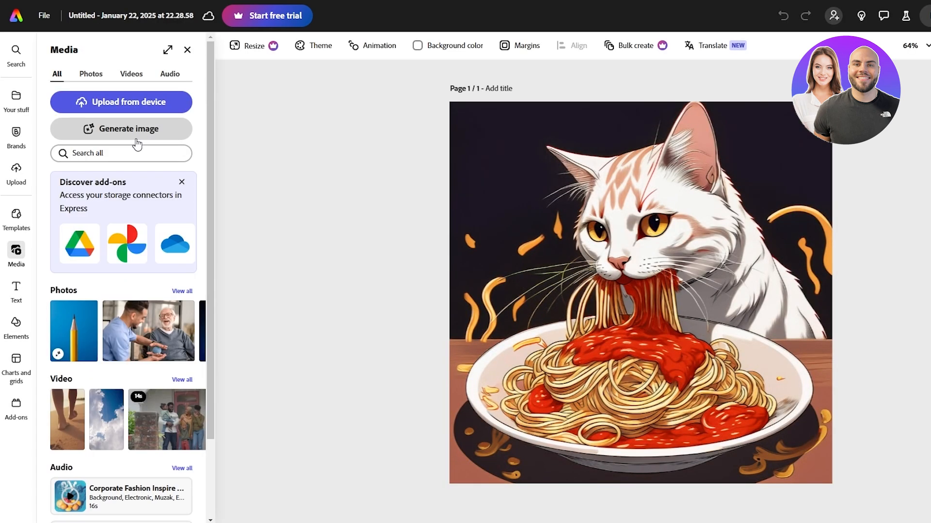
Filter media to Photos then All, browse Your stuff and Search, and add an image-generation placeholder
{"action": "left_click", "coordinate": [98, 78]}
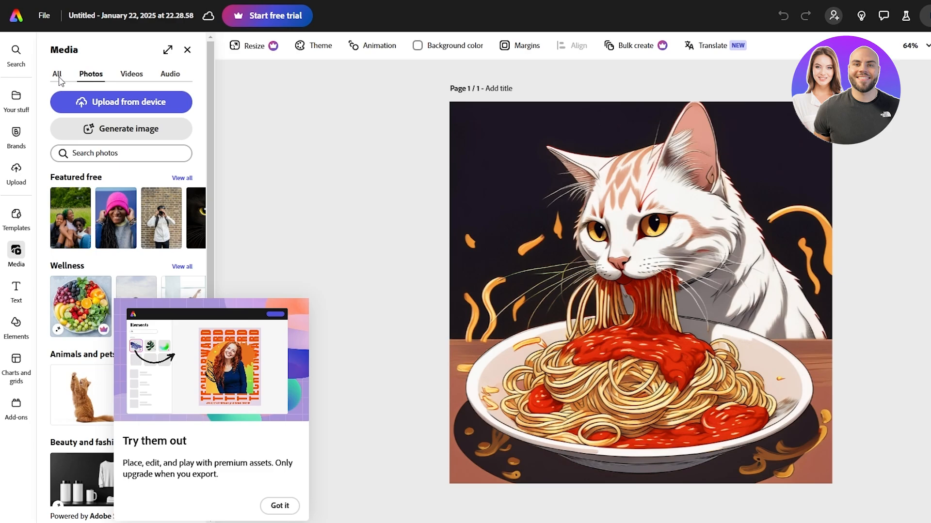
{"action": "left_click", "coordinate": [57, 75]}
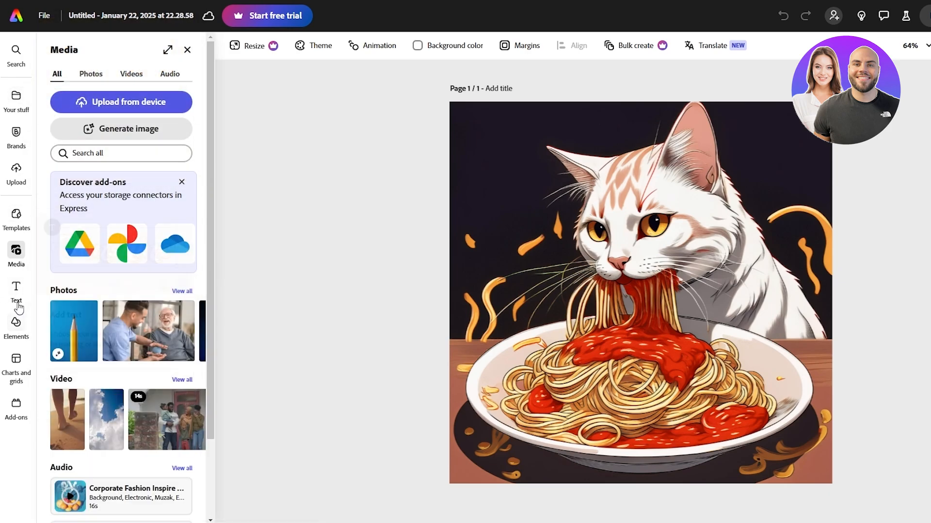
{"action": "left_click", "coordinate": [16, 99]}
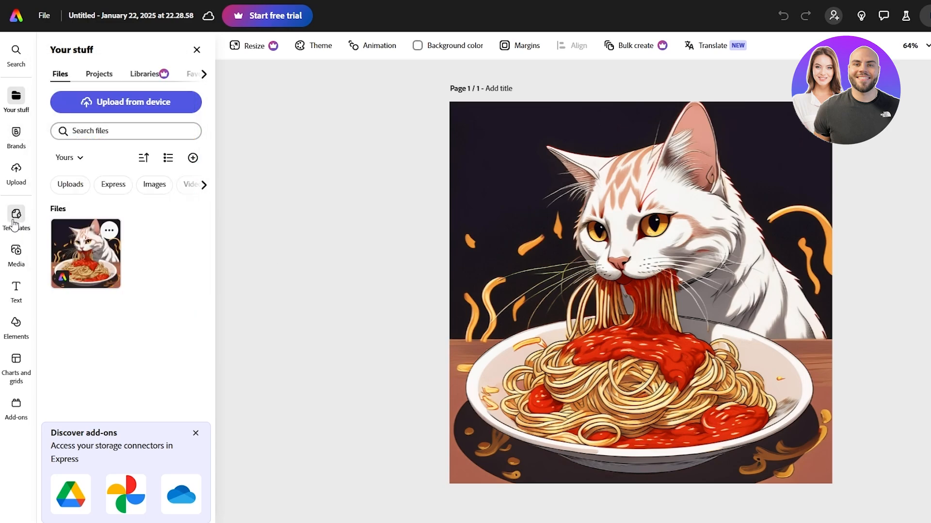
{"action": "left_click", "coordinate": [9, 57]}
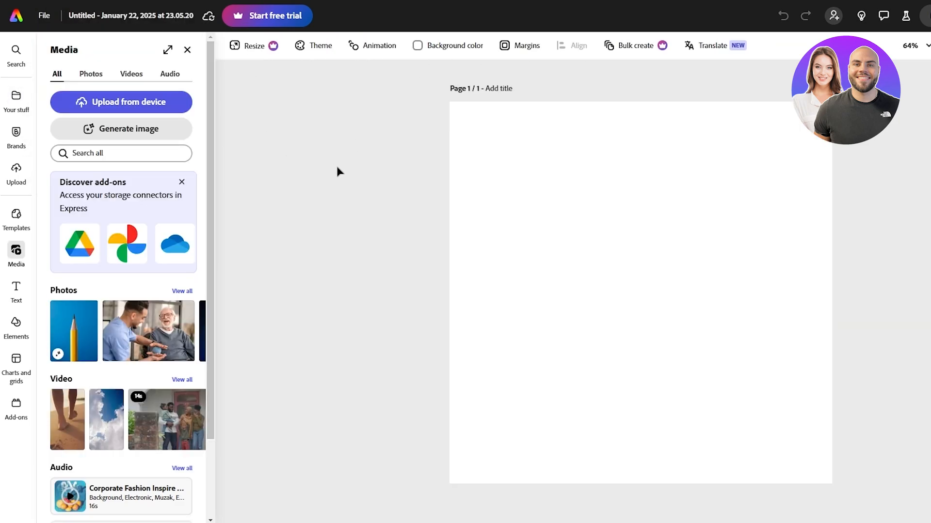
{"action": "left_click", "coordinate": [128, 129]}
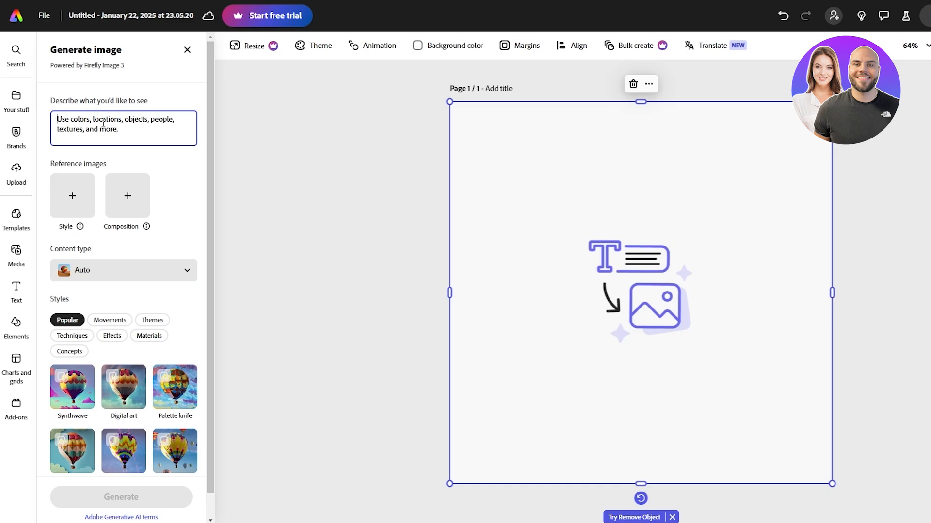
Undo the stray paste, add a fresh Generate image placeholder, and paste the cat-and-spaghetti prompt
{"action": "key", "text": "Escape"}
{"action": "left_click", "coordinate": [119, 156]}
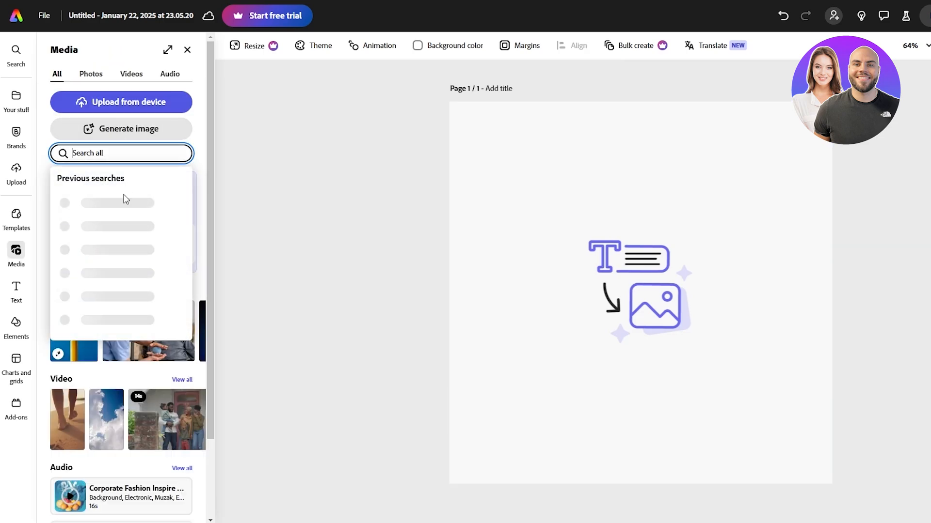
{"action": "left_click", "coordinate": [302, 172]}
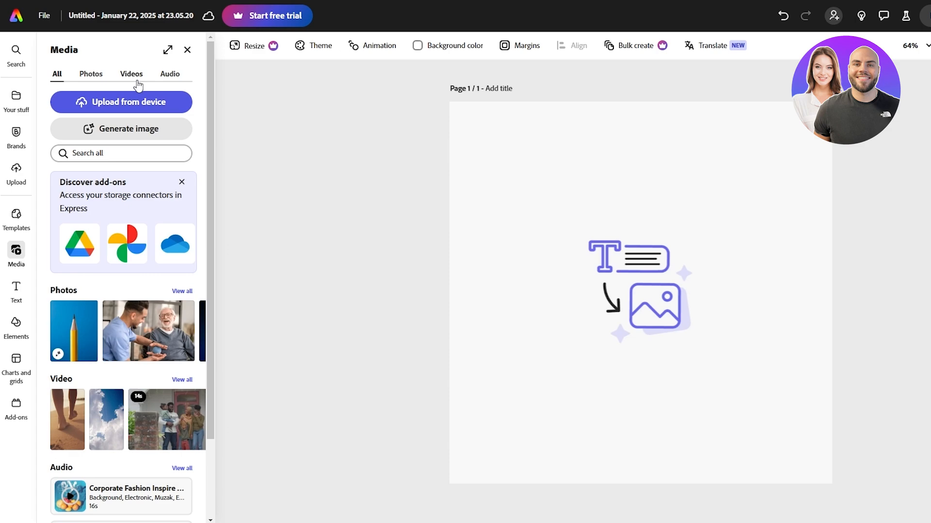
{"action": "left_click", "coordinate": [140, 137]}
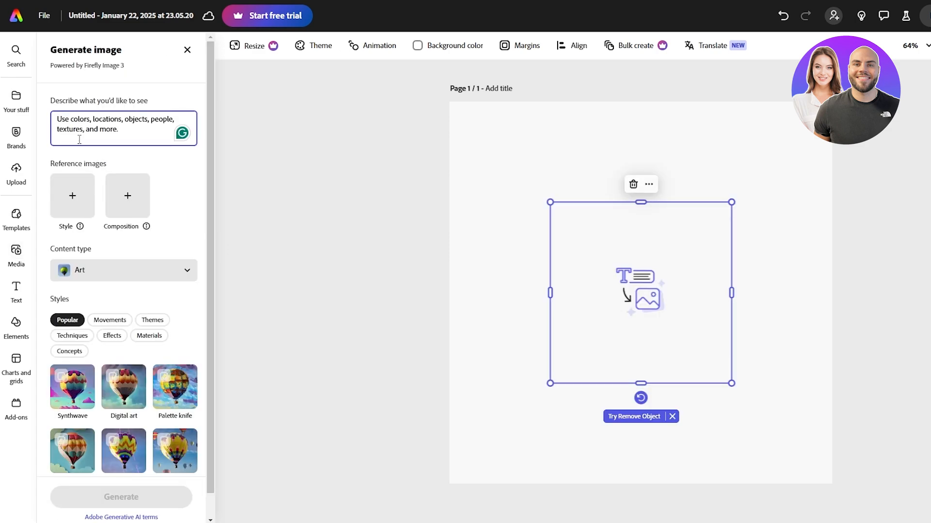
{"action": "key", "text": "ctrl+v"}
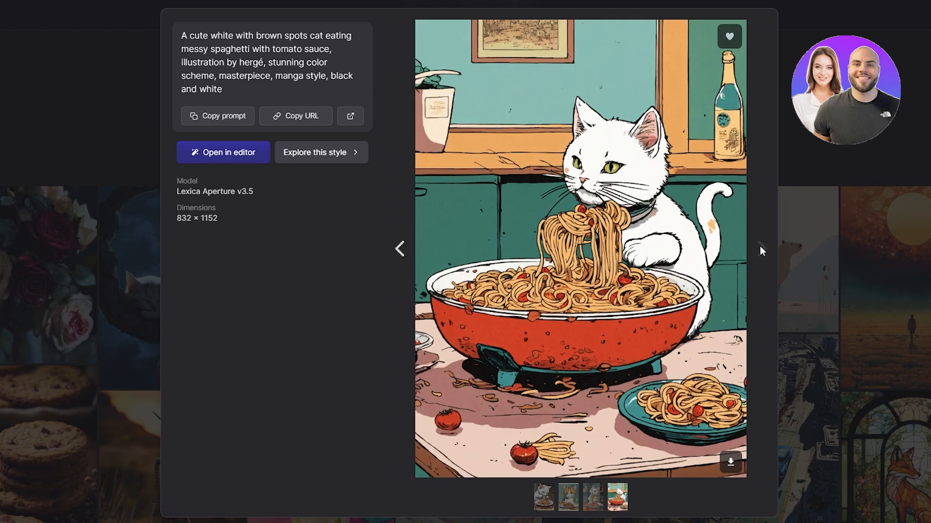
Step back through the example images to the first one
{"action": "left_click", "coordinate": [400, 249]}
{"action": "left_click", "coordinate": [399, 249]}
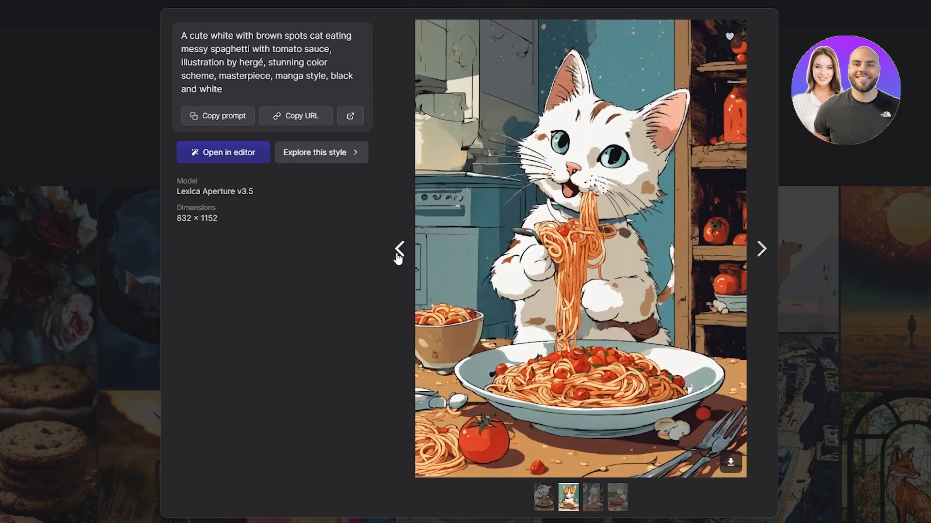
{"action": "left_click", "coordinate": [399, 249]}
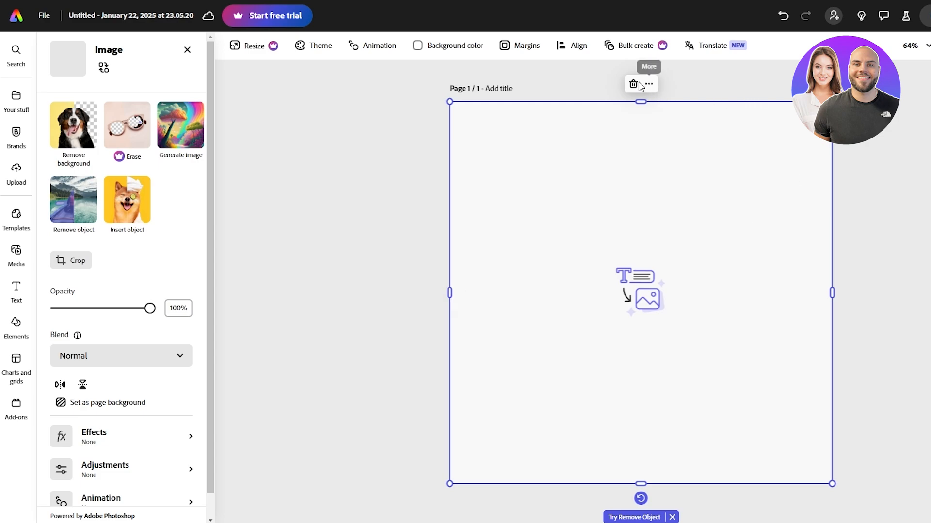
Replace the empty placeholder with a square Generate image one and paste the cat description
{"action": "left_click", "coordinate": [635, 83]}
{"action": "left_click", "coordinate": [65, 126]}
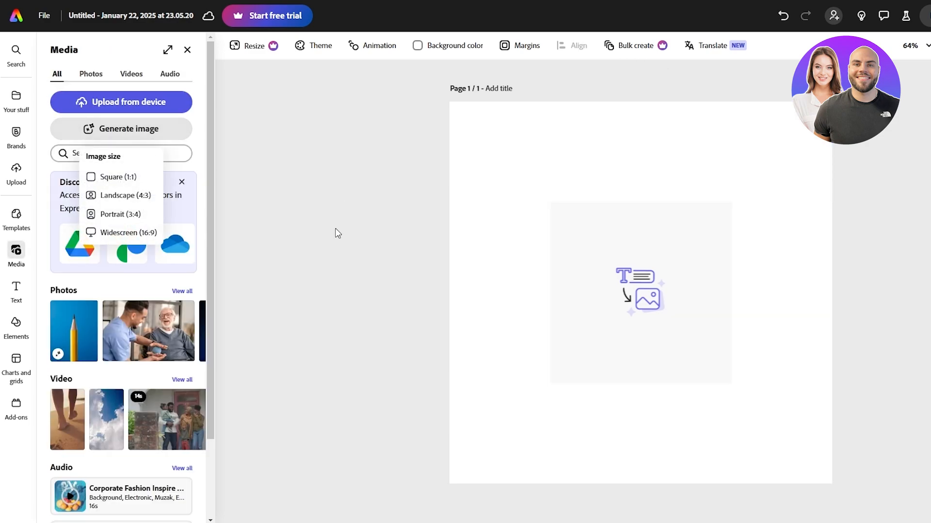
{"action": "left_click", "coordinate": [123, 179]}
{"action": "left_click", "coordinate": [124, 129]}
{"action": "key", "text": "ctrl+v"}
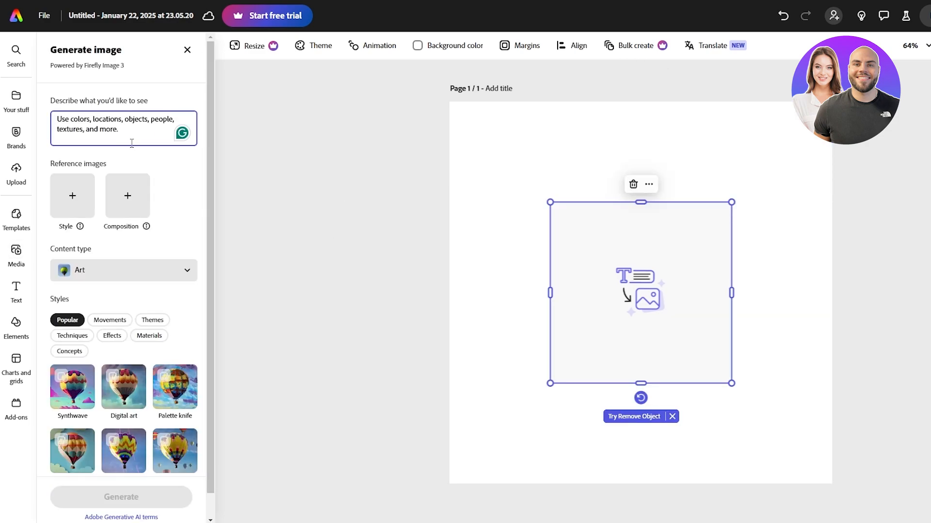
Add the cat picture from disk as a style reference, accept the notice, and generate
{"action": "scroll", "coordinate": [124, 130], "scroll_direction": "up", "scroll_amount": 1}
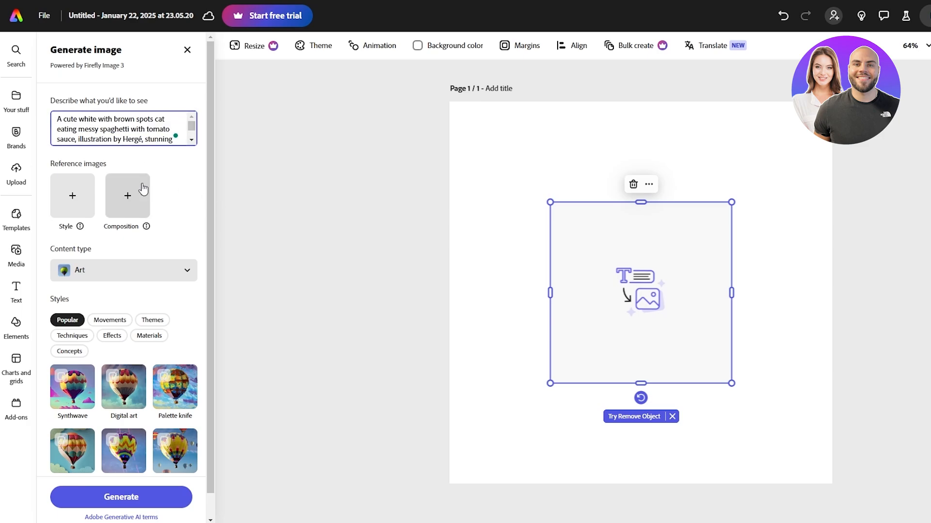
{"action": "left_click", "coordinate": [66, 208]}
{"action": "double_click", "coordinate": [174, 94]}
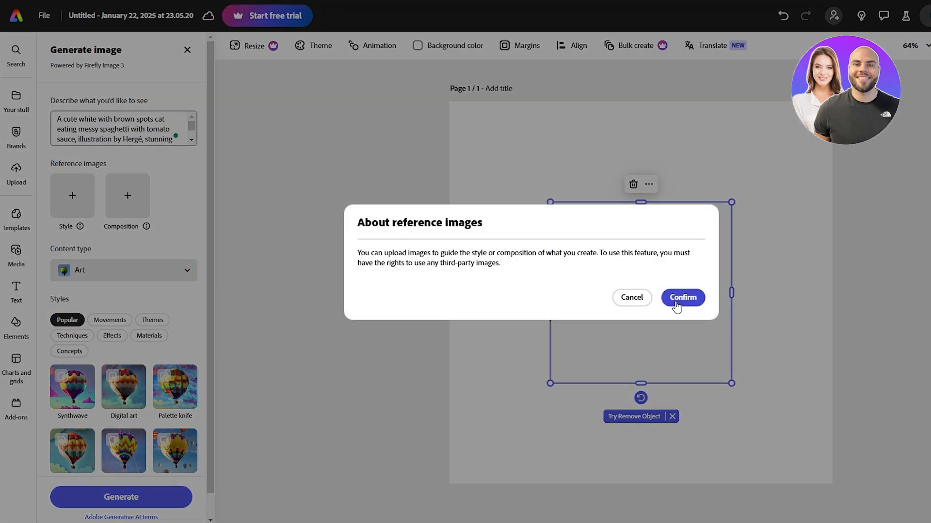
{"action": "left_click", "coordinate": [677, 297]}
{"action": "right_click", "coordinate": [410, 51]}
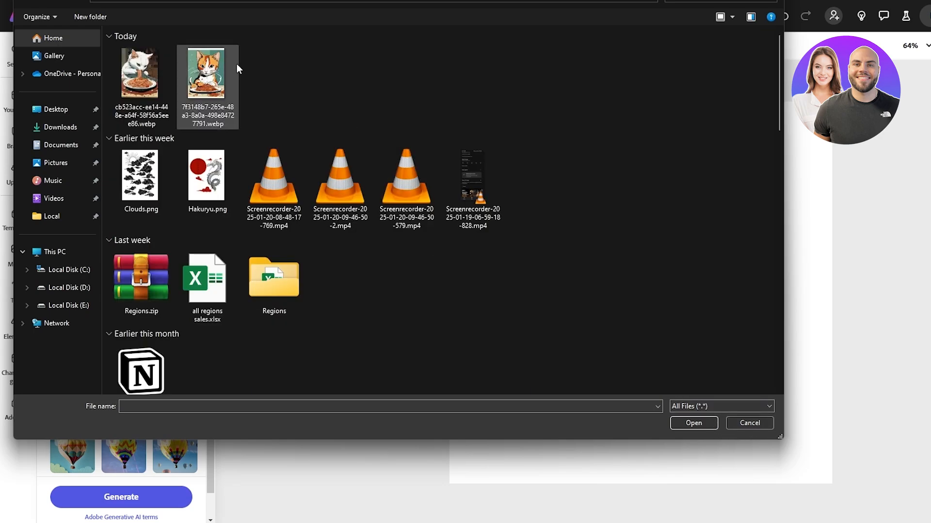
{"action": "double_click", "coordinate": [228, 72]}
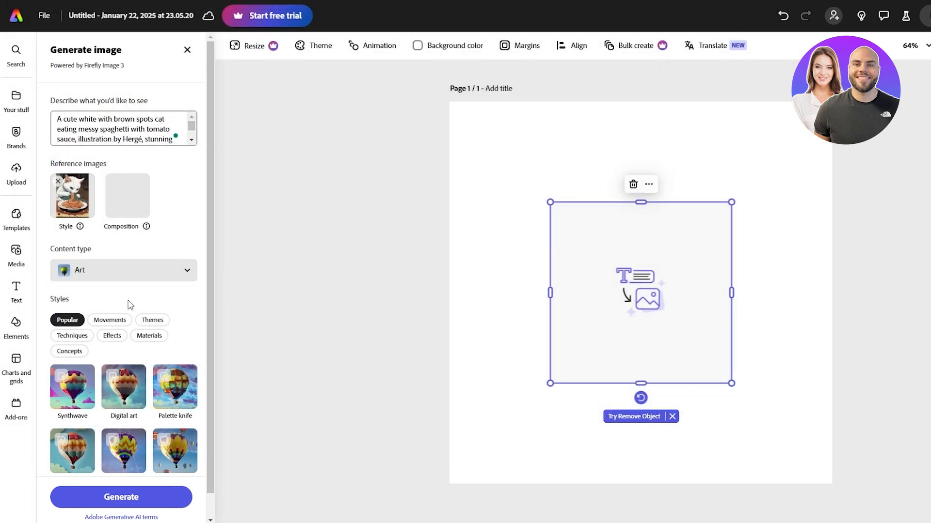
{"action": "left_click", "coordinate": [130, 502]}
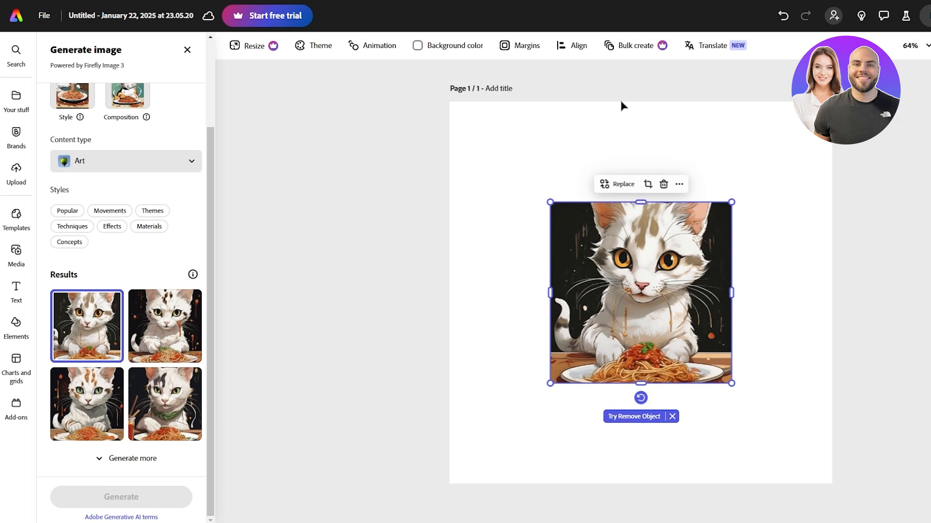
Move the cat image to the page's top-left corner and stretch it to fill the page
{"action": "left_click", "coordinate": [881, 234]}
{"action": "left_click", "coordinate": [642, 256]}
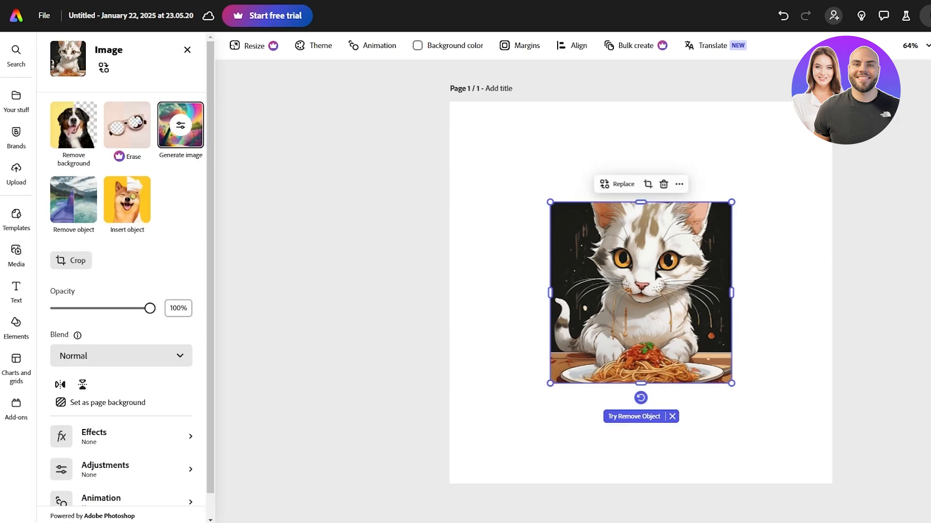
{"action": "left_click_drag", "start_coordinate": [654, 270], "coordinate": [554, 171]}
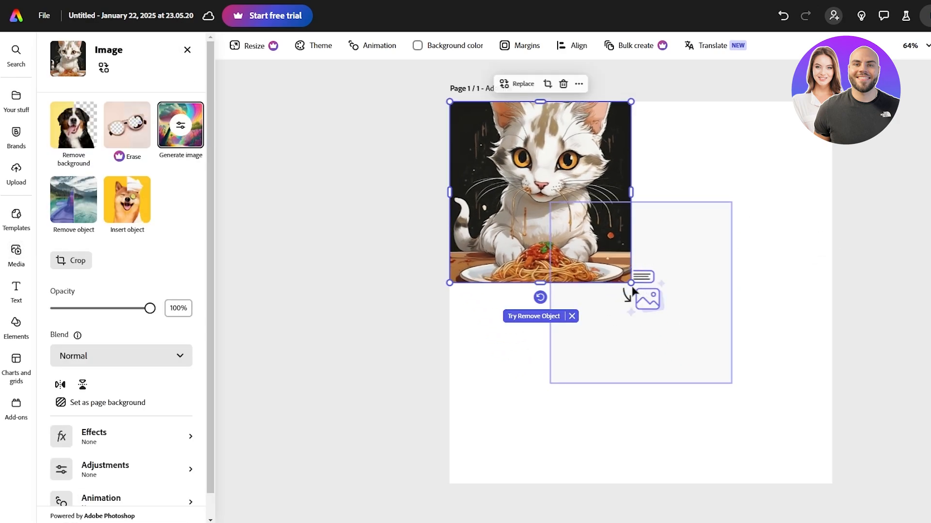
{"action": "left_click_drag", "start_coordinate": [632, 289], "coordinate": [832, 484]}
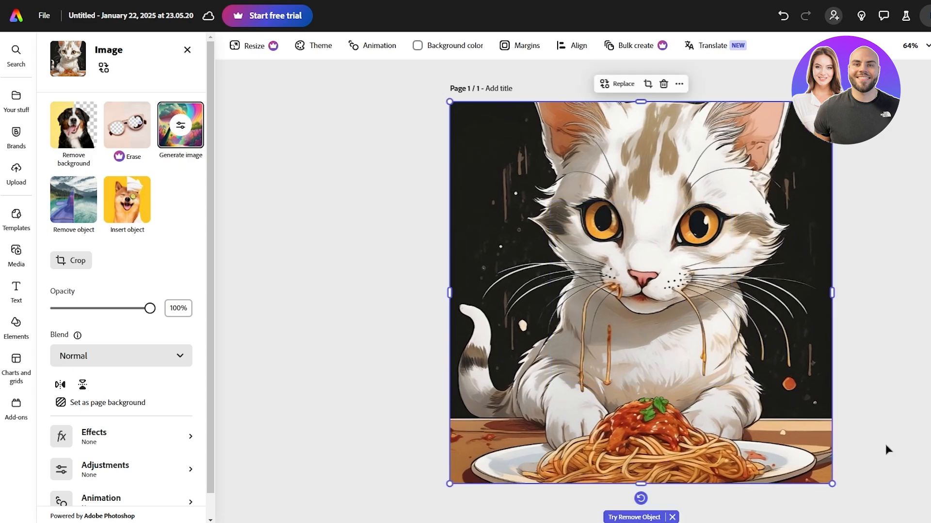
{"action": "left_click", "coordinate": [887, 449]}
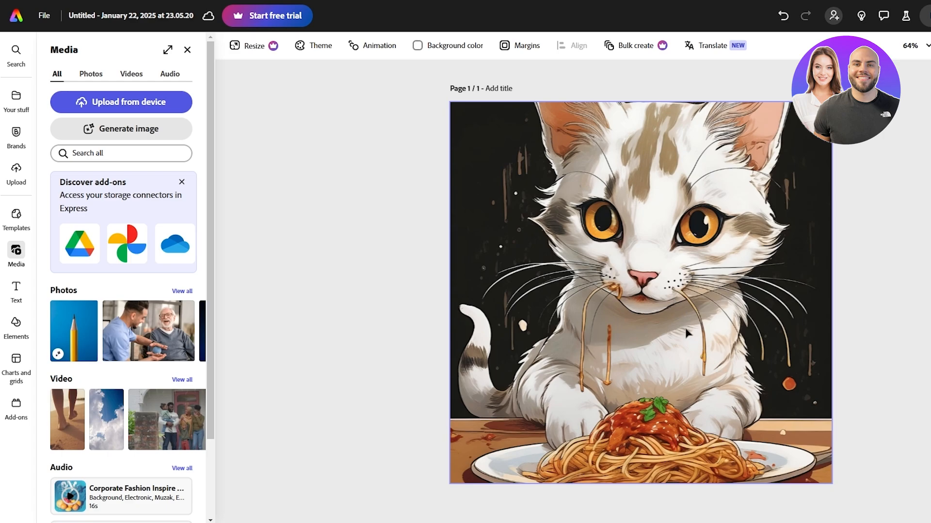
Start a new square Firefly image using the pasted cat-eating-spaghetti description
{"action": "left_click", "coordinate": [698, 383]}
{"action": "left_click", "coordinate": [892, 388]}
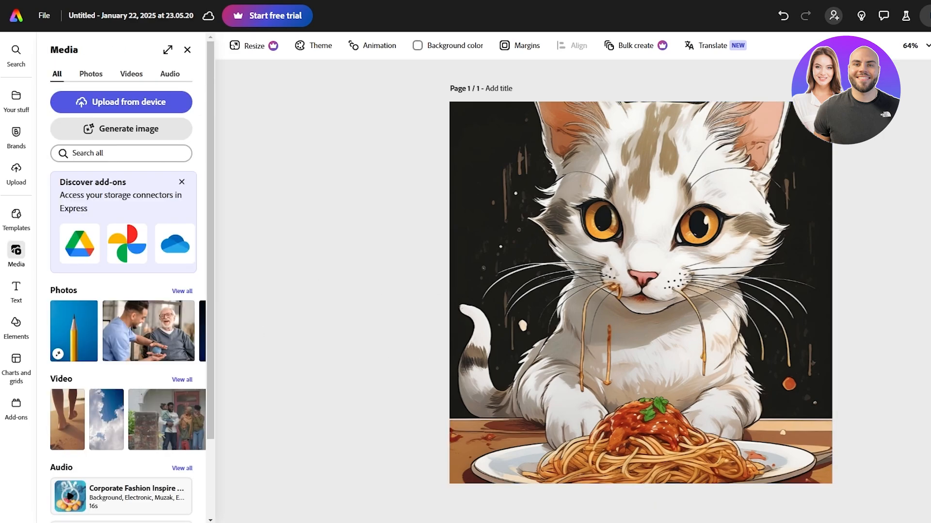
{"action": "left_click", "coordinate": [128, 129]}
{"action": "left_click", "coordinate": [127, 175]}
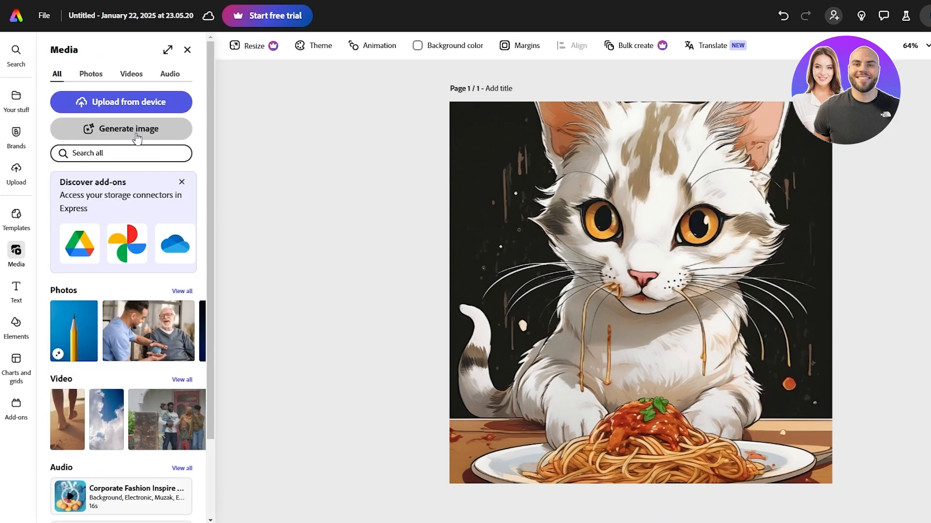
{"action": "left_click", "coordinate": [138, 139]}
{"action": "left_click", "coordinate": [259, 220]}
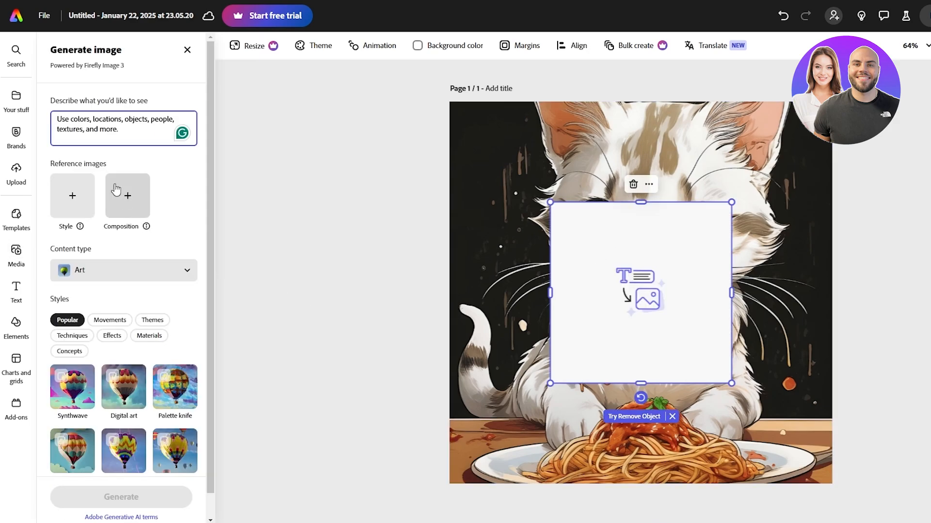
{"action": "key", "text": "ctrl+v"}
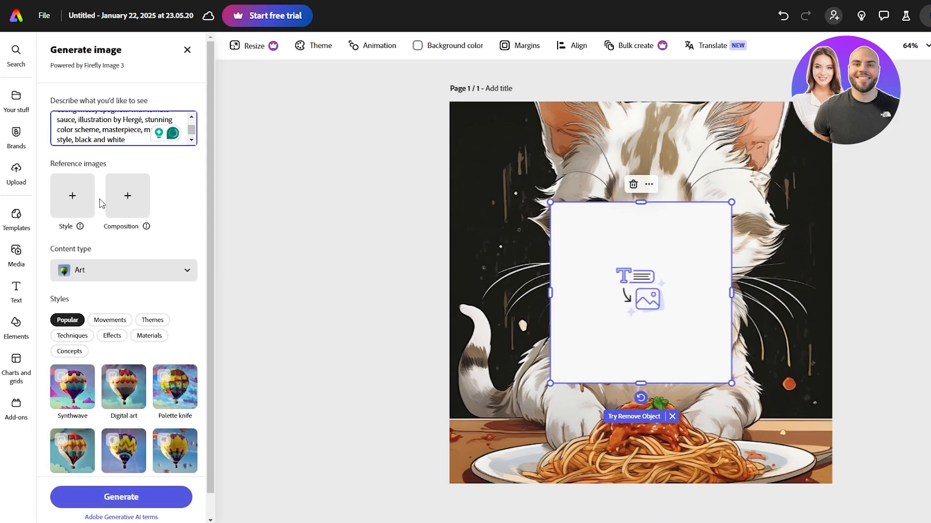
Add the orange-and-white cat picture as the style reference, using the All Files filter, and generate
{"action": "left_click", "coordinate": [74, 187]}
{"action": "right_click", "coordinate": [416, 100]}
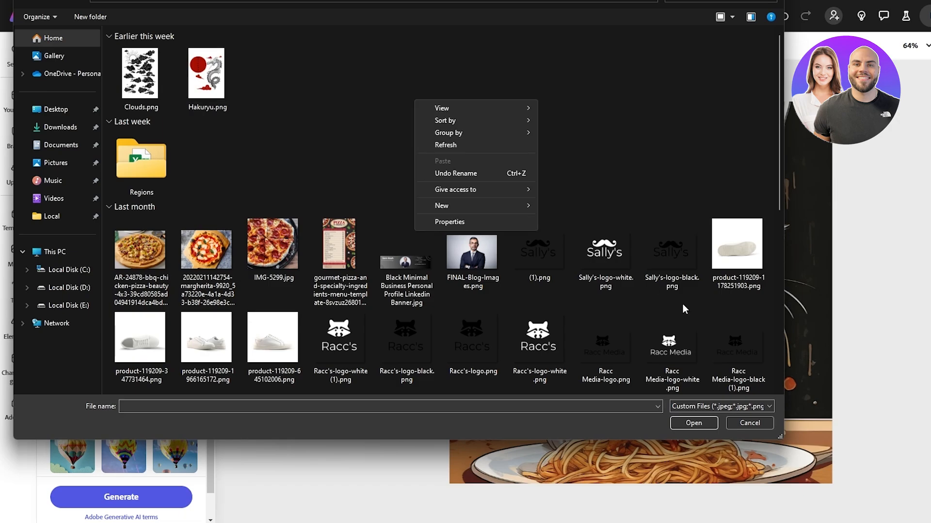
{"action": "left_click", "coordinate": [716, 407]}
{"action": "left_click", "coordinate": [726, 426]}
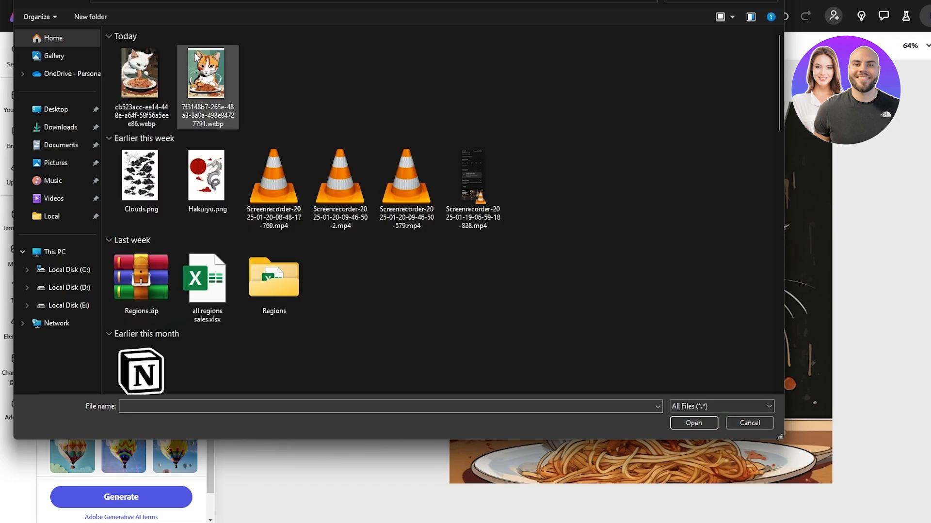
{"action": "double_click", "coordinate": [220, 76]}
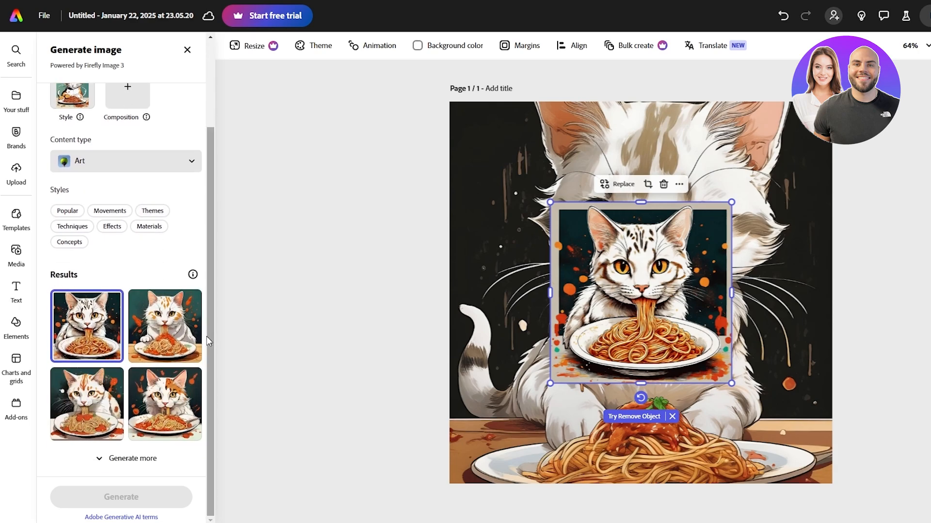
Drag the new cat image's corners to enlarge it over most of the page
{"action": "left_click", "coordinate": [149, 351]}
{"action": "left_click", "coordinate": [143, 423]}
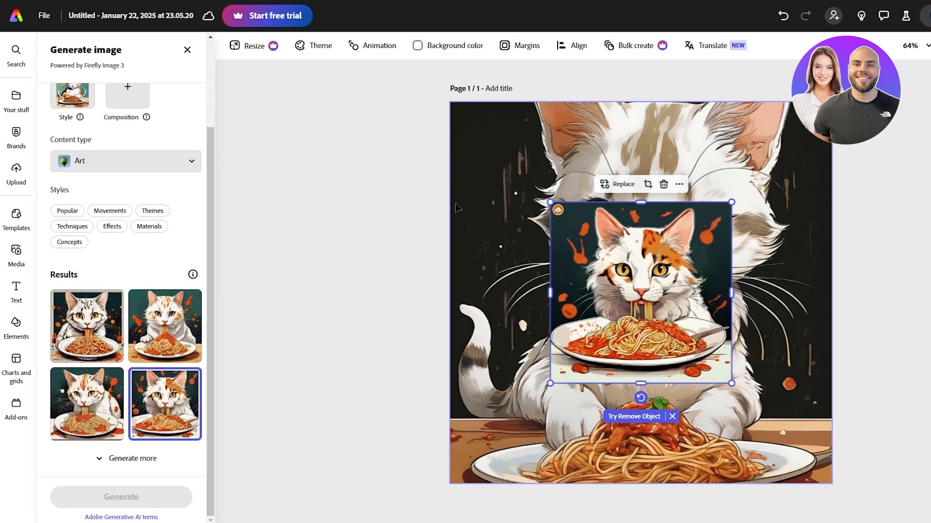
{"action": "left_click_drag", "start_coordinate": [549, 203], "coordinate": [447, 100]}
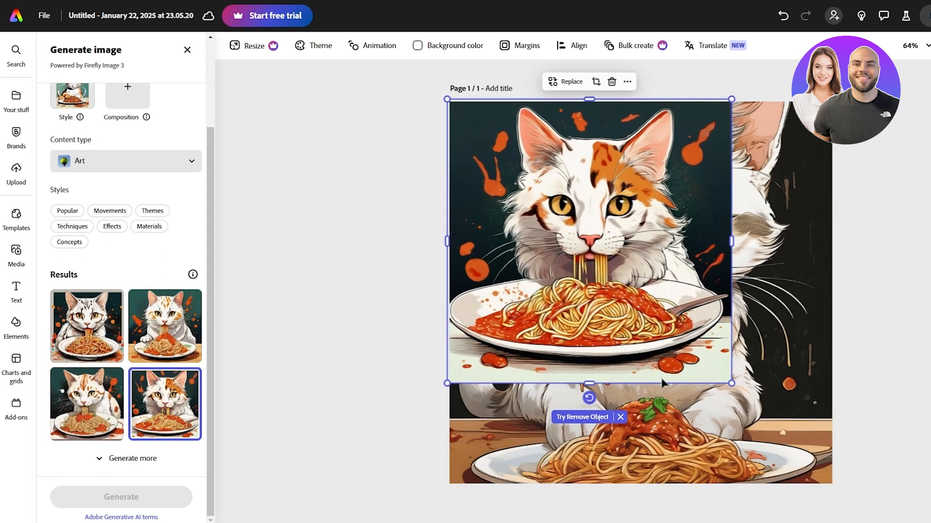
{"action": "left_click_drag", "start_coordinate": [731, 383], "coordinate": [819, 471]}
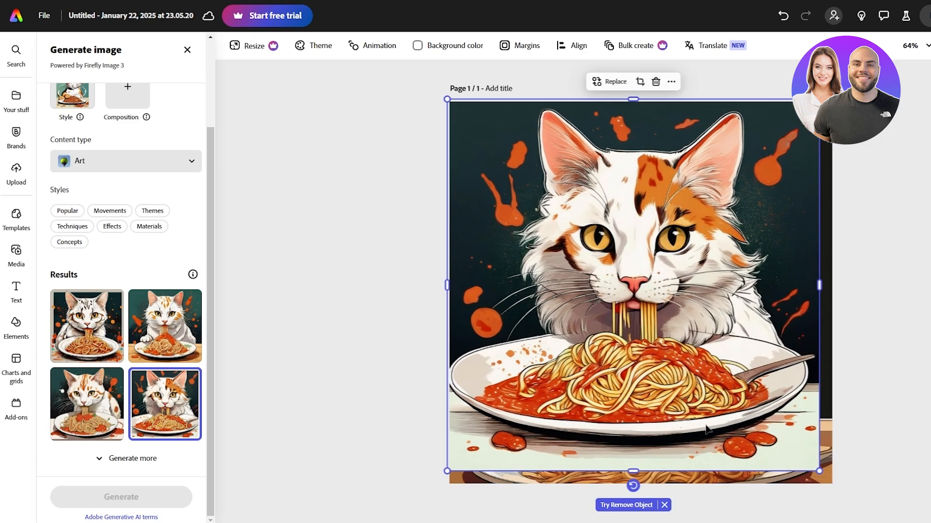
Compare the four generated results, keep the first one, and return to the home page
{"action": "left_click", "coordinate": [121, 413]}
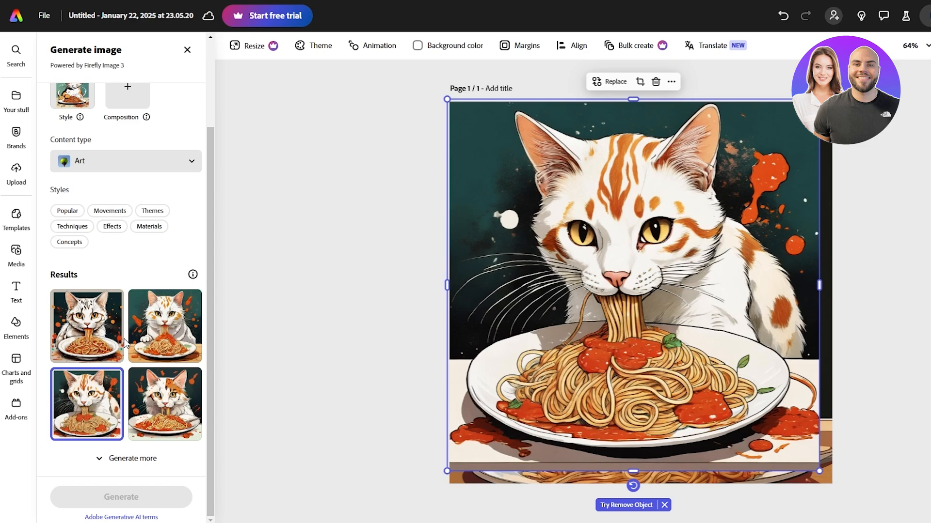
{"action": "left_click", "coordinate": [83, 344]}
{"action": "left_click", "coordinate": [167, 325]}
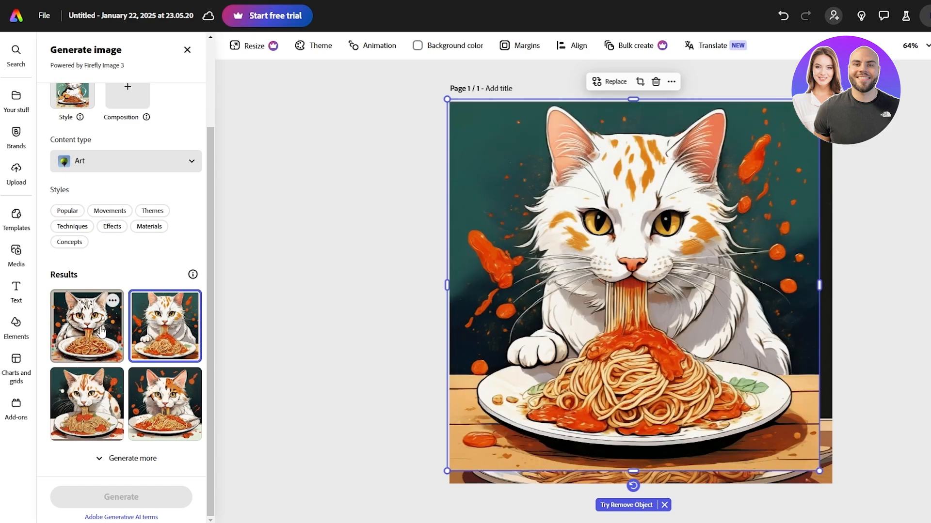
{"action": "left_click", "coordinate": [87, 334]}
{"action": "left_click", "coordinate": [174, 327]}
{"action": "left_click", "coordinate": [165, 404]}
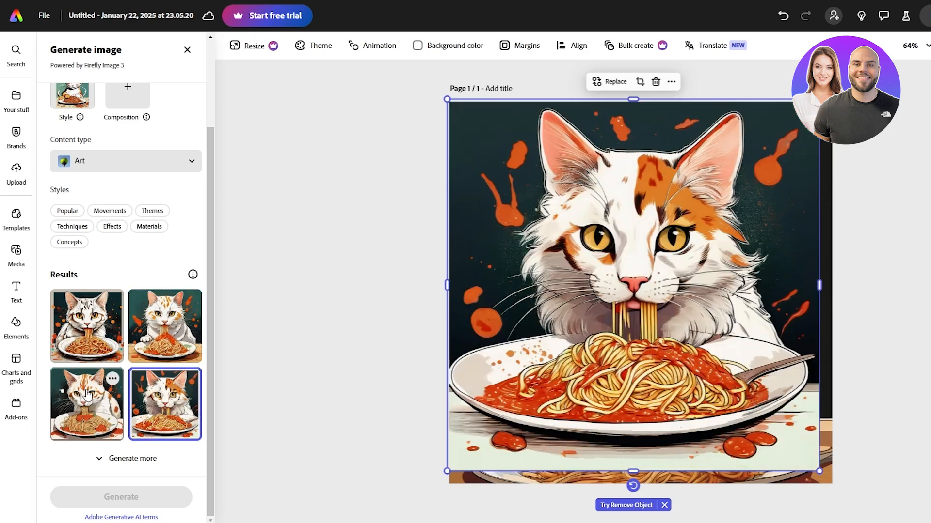
{"action": "left_click", "coordinate": [87, 404]}
{"action": "left_click", "coordinate": [165, 404]}
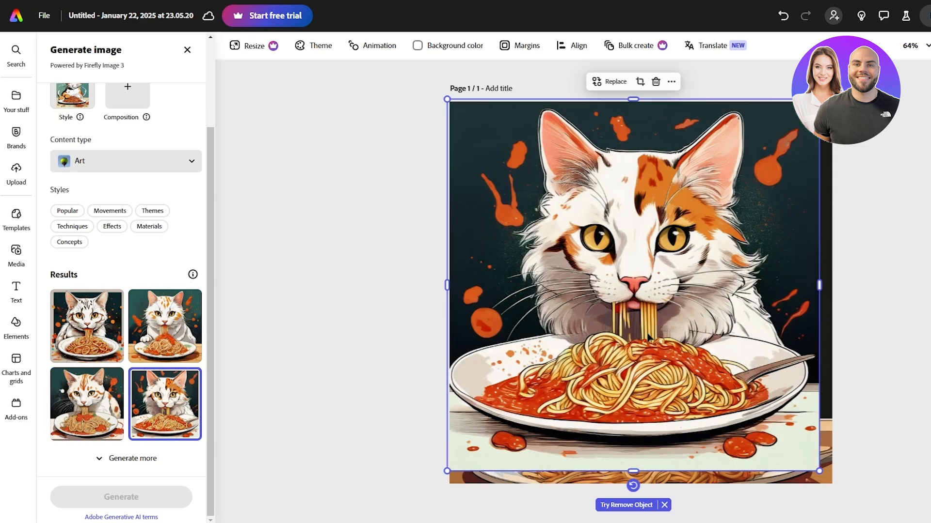
{"action": "left_click", "coordinate": [191, 346]}
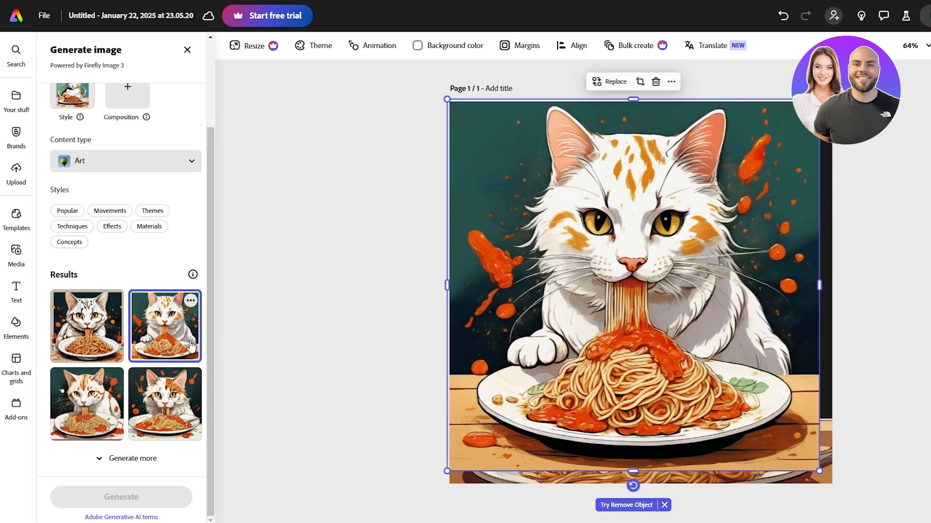
{"action": "left_click", "coordinate": [97, 330]}
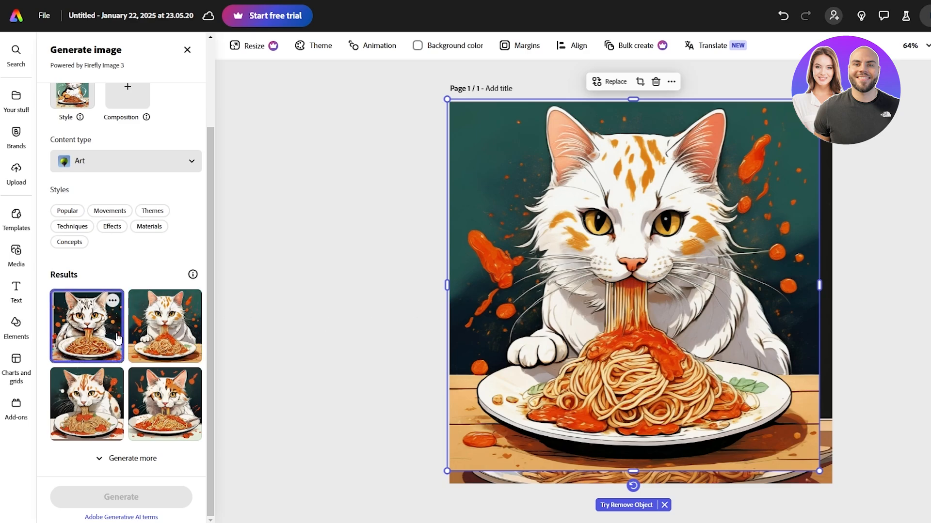
{"action": "left_click", "coordinate": [114, 398]}
{"action": "left_click", "coordinate": [106, 334]}
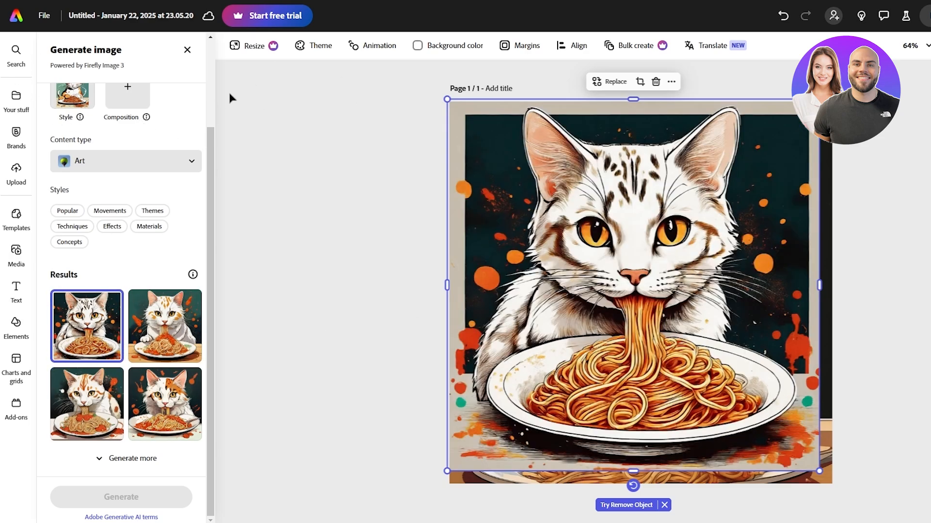
{"action": "left_click", "coordinate": [10, 19]}
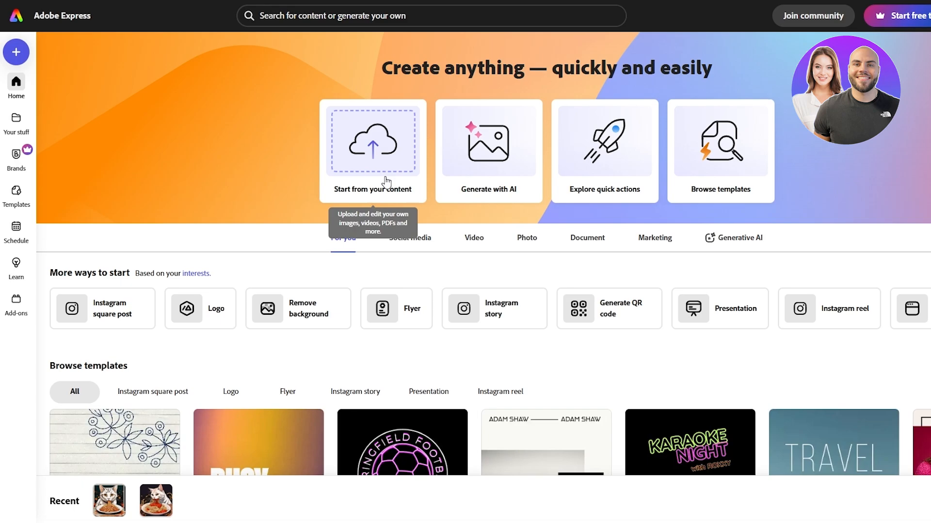
Dismiss the own-files picker and start a blank Instagram square post instead
{"action": "left_click", "coordinate": [367, 154]}
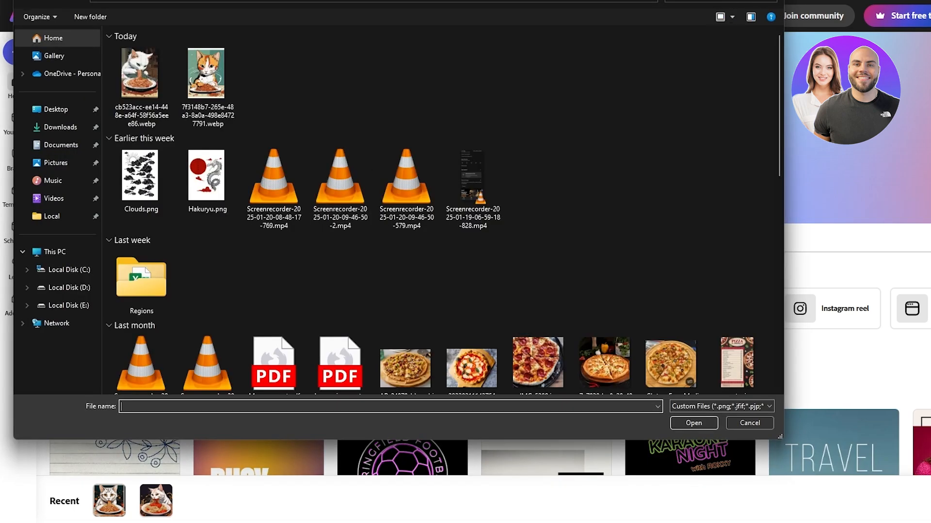
{"action": "key", "text": "Escape"}
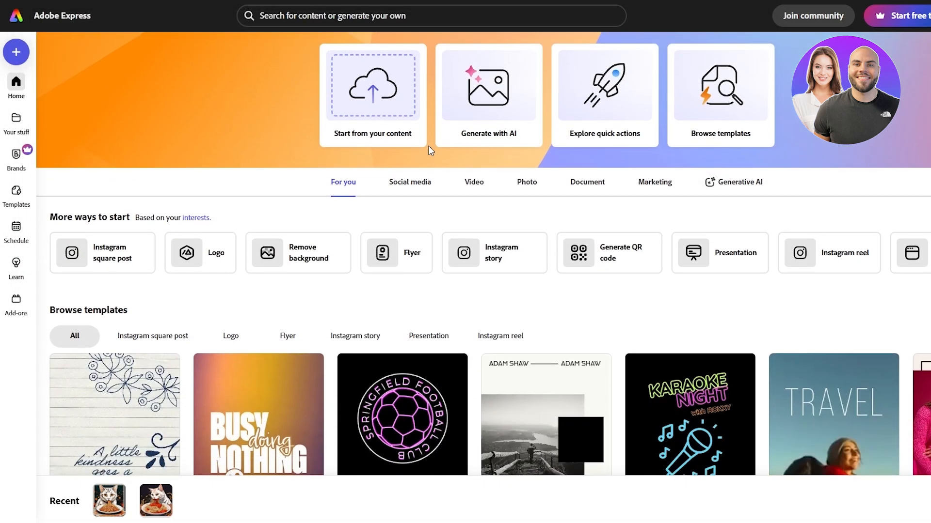
{"action": "scroll", "coordinate": [430, 148], "scroll_direction": "down", "scroll_amount": 4}
{"action": "scroll", "coordinate": [272, 204], "scroll_direction": "up", "scroll_amount": 5}
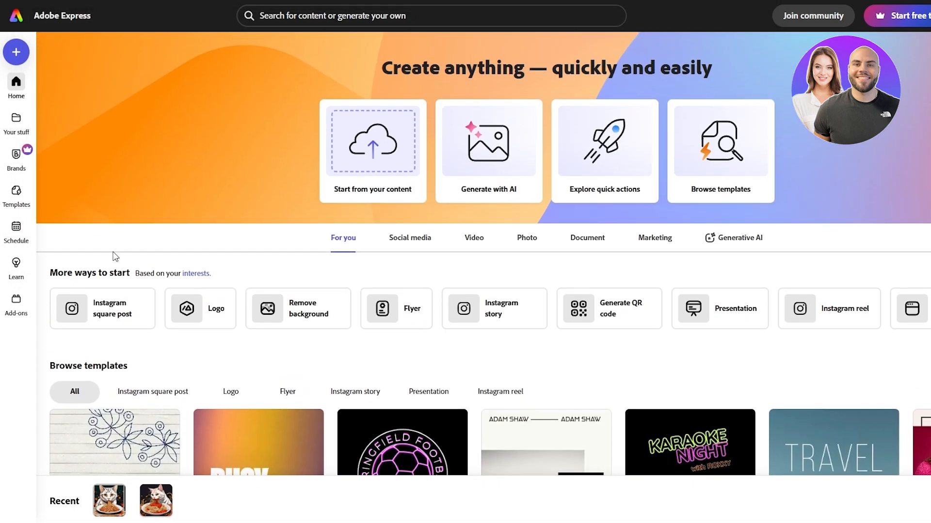
{"action": "left_click", "coordinate": [136, 319]}
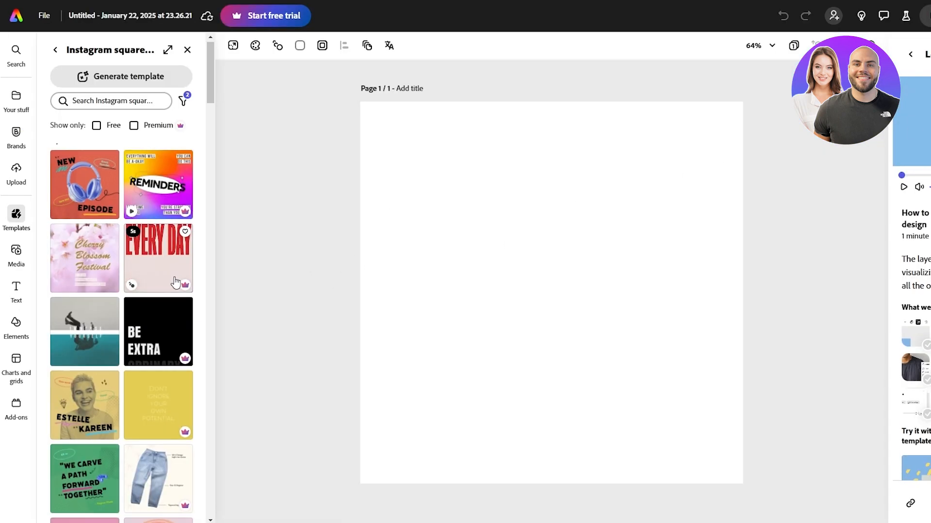
Apply the KINDNESS IS CONTAGIOUS template to the square post
{"action": "scroll", "coordinate": [160, 291], "scroll_direction": "down", "scroll_amount": 5}
{"action": "scroll", "coordinate": [165, 276], "scroll_direction": "up", "scroll_amount": 5}
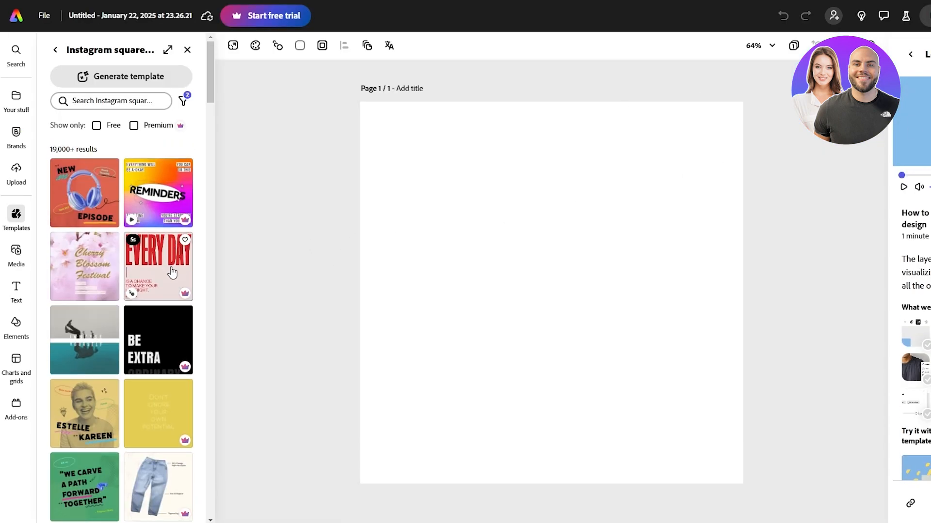
{"action": "scroll", "coordinate": [160, 266], "scroll_direction": "down", "scroll_amount": 5}
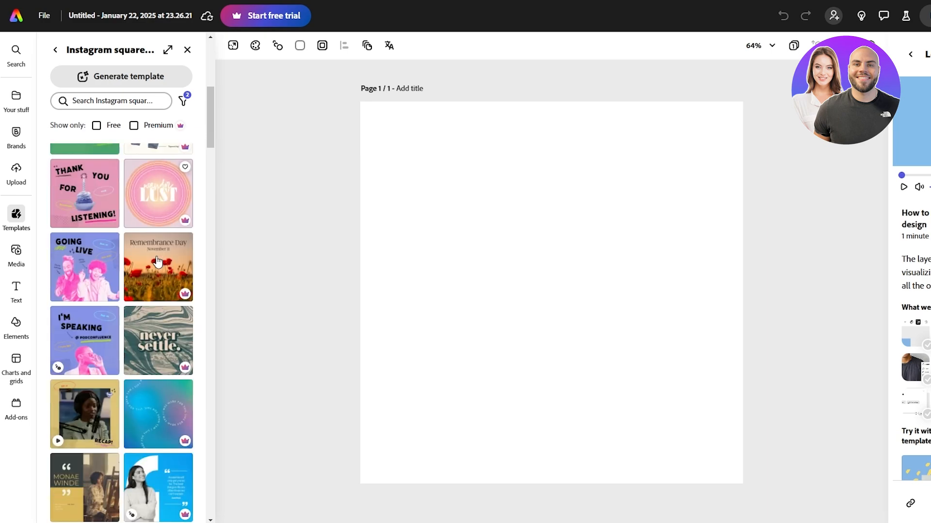
{"action": "scroll", "coordinate": [160, 277], "scroll_direction": "down", "scroll_amount": 3}
{"action": "scroll", "coordinate": [122, 285], "scroll_direction": "down", "scroll_amount": 4}
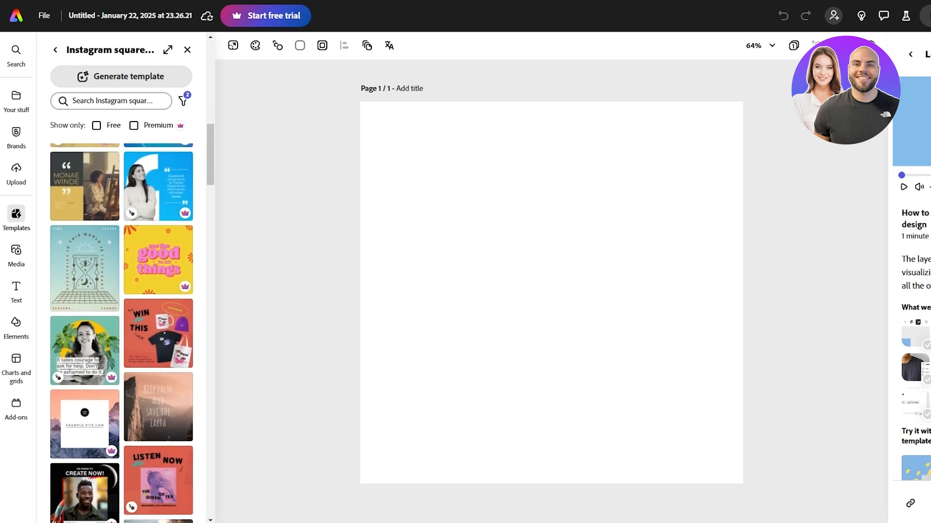
{"action": "scroll", "coordinate": [911, 281], "scroll_direction": "down", "scroll_amount": 2}
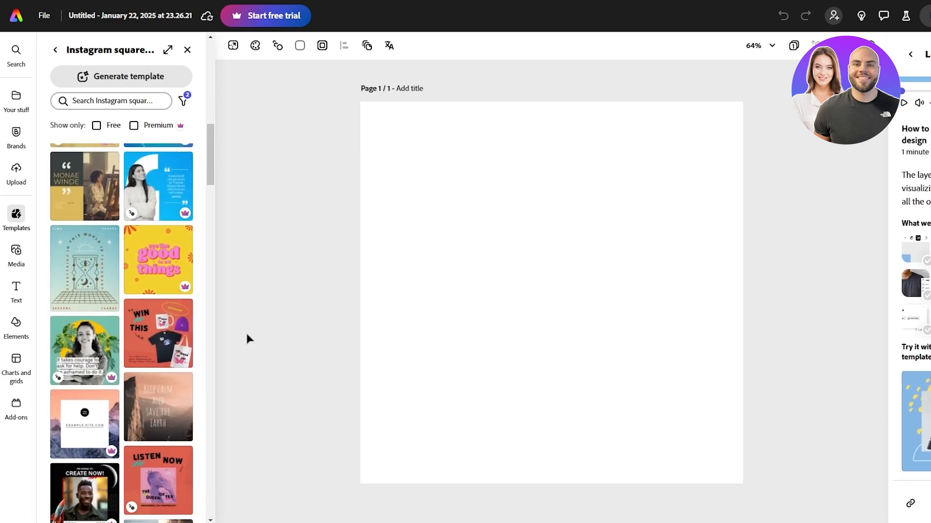
{"action": "scroll", "coordinate": [155, 315], "scroll_direction": "down", "scroll_amount": 6}
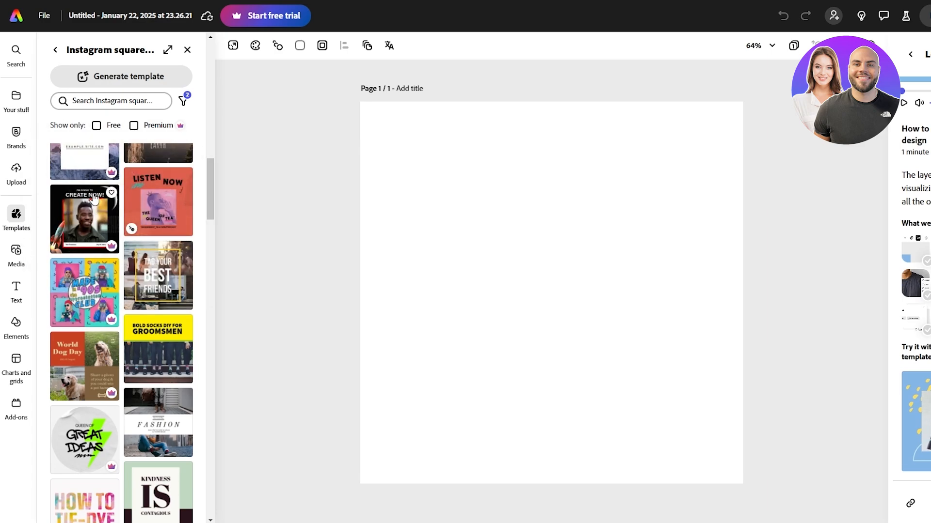
{"action": "scroll", "coordinate": [154, 301], "scroll_direction": "down", "scroll_amount": 5}
{"action": "left_click", "coordinate": [154, 262]}
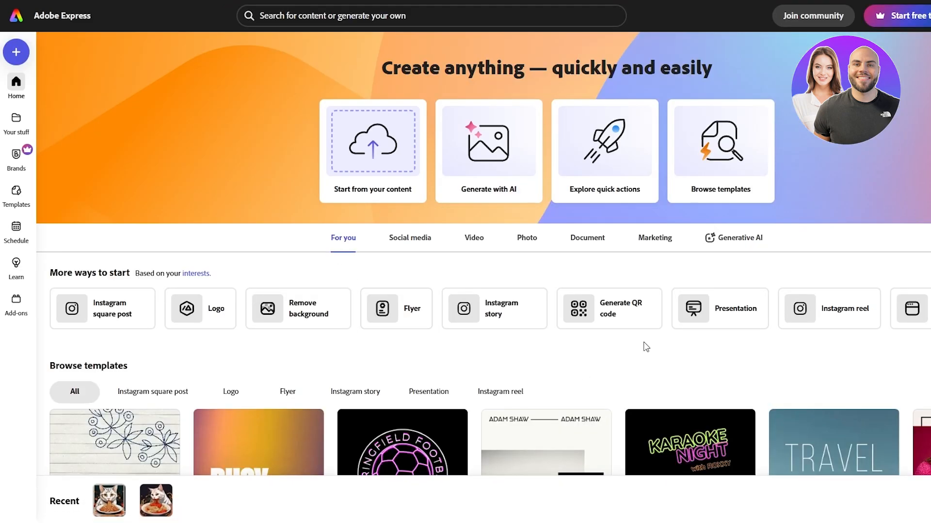
Start a blank Instagram story and browse its suggested templates
{"action": "left_click", "coordinate": [517, 324]}
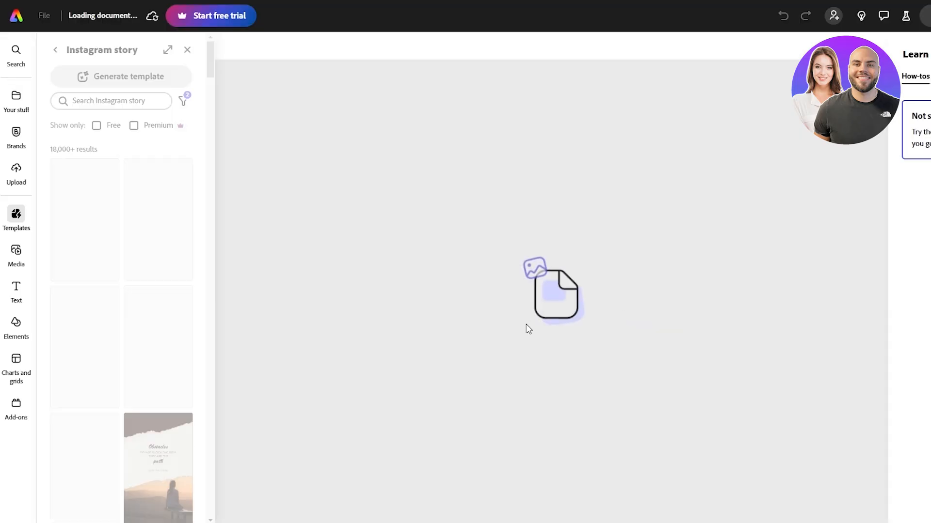
{"action": "scroll", "coordinate": [102, 329], "scroll_direction": "down", "scroll_amount": 12}
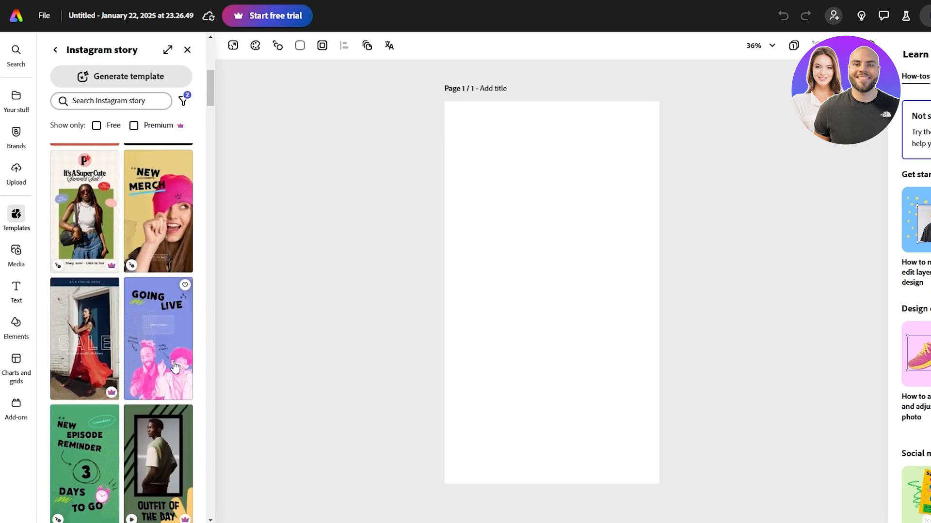
{"action": "scroll", "coordinate": [151, 373], "scroll_direction": "down", "scroll_amount": 5}
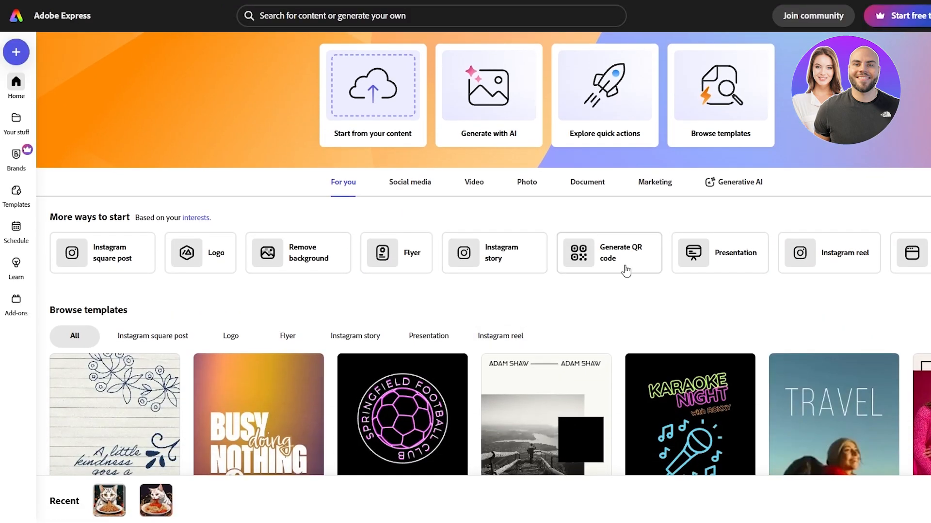
Switch the home page to Video and open the Animate characters quick action
{"action": "scroll", "coordinate": [660, 222], "scroll_direction": "down", "scroll_amount": 1}
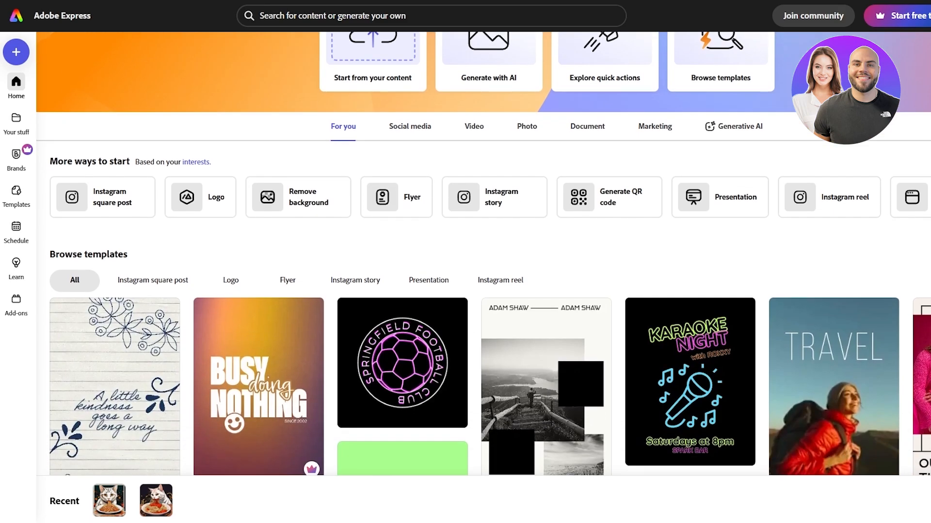
{"action": "scroll", "coordinate": [661, 222], "scroll_direction": "down", "scroll_amount": 3}
{"action": "scroll", "coordinate": [425, 200], "scroll_direction": "up", "scroll_amount": 3}
{"action": "left_click", "coordinate": [474, 126]}
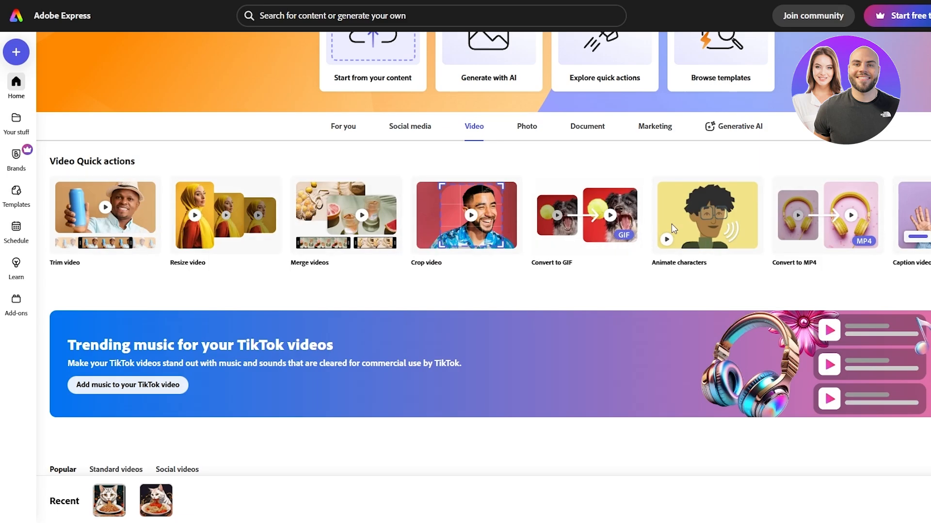
{"action": "left_click", "coordinate": [703, 220]}
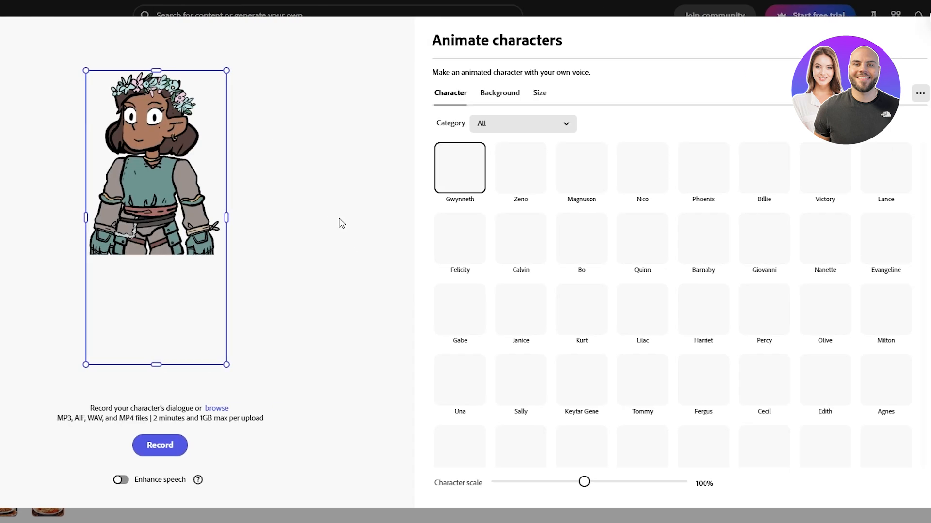
Preview characters from Zeno and Magnuson through Lilac, Keytar Gene, Tommy and Fergus
{"action": "left_click", "coordinate": [526, 178]}
{"action": "left_click", "coordinate": [595, 172]}
{"action": "left_click", "coordinate": [624, 183]}
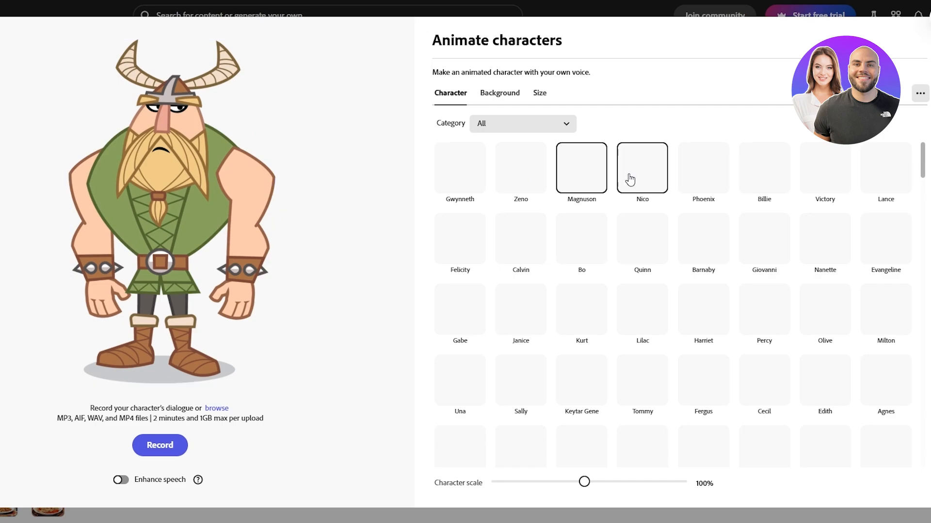
{"action": "left_click", "coordinate": [685, 184]}
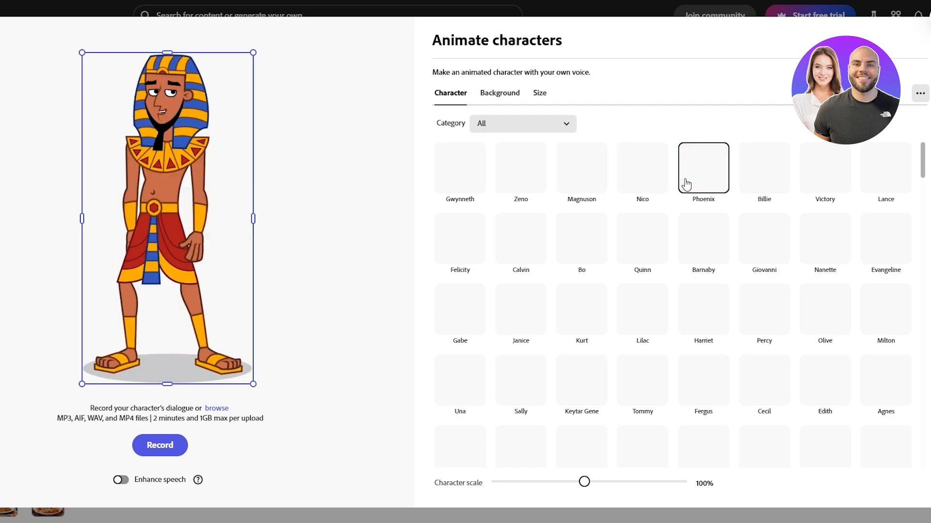
{"action": "left_click", "coordinate": [660, 248]}
{"action": "left_click", "coordinate": [644, 336]}
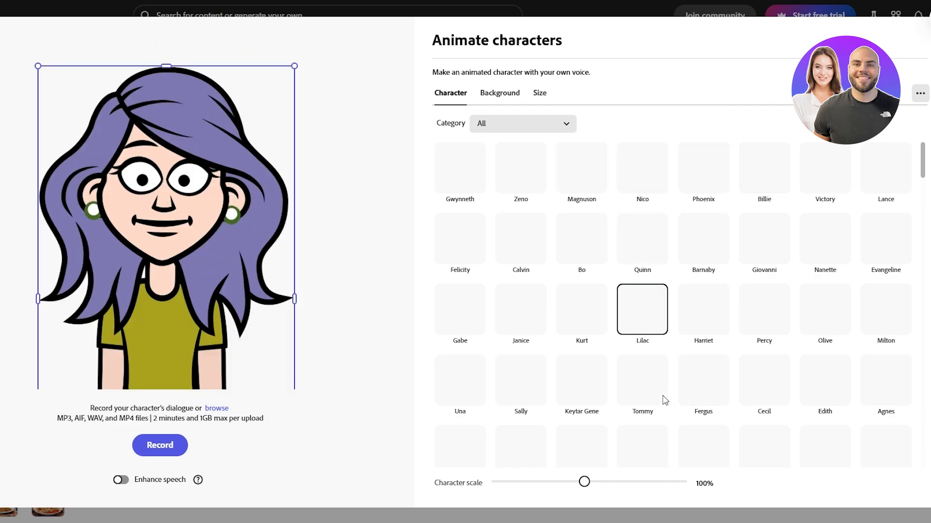
{"action": "left_click", "coordinate": [602, 402]}
{"action": "left_click", "coordinate": [636, 400]}
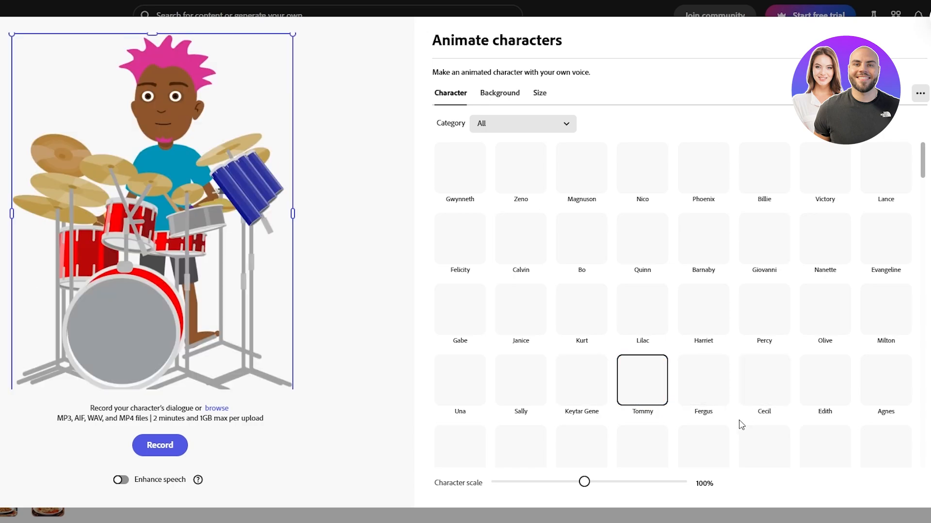
{"action": "left_click", "coordinate": [707, 388]}
Preview Molly Bear, Opal, Terry, Chen, Baby Naomi and Dara, then choose Gwynneth
{"action": "scroll", "coordinate": [804, 414], "scroll_direction": "down", "scroll_amount": 1}
{"action": "left_click", "coordinate": [703, 354]}
{"action": "scroll", "coordinate": [543, 349], "scroll_direction": "down", "scroll_amount": 5}
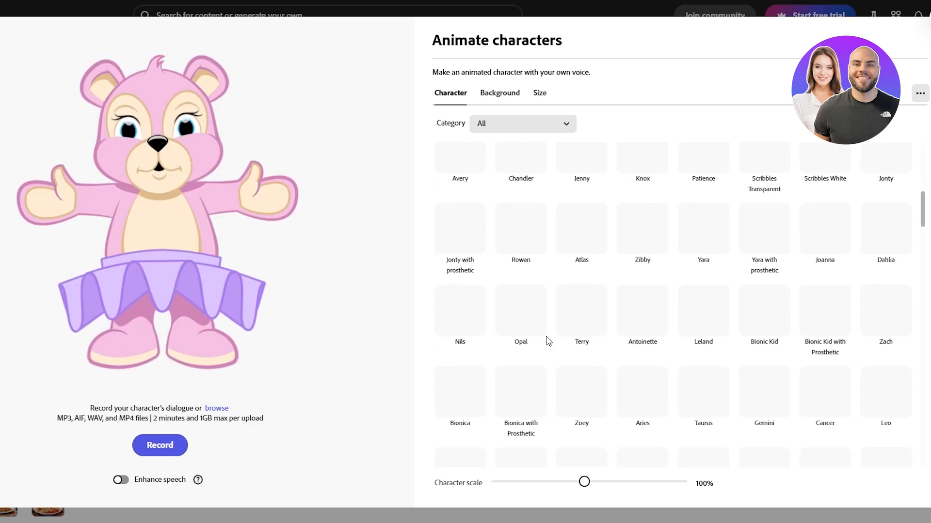
{"action": "left_click", "coordinate": [514, 317]}
{"action": "left_click", "coordinate": [604, 317]}
{"action": "left_click", "coordinate": [533, 320]}
{"action": "scroll", "coordinate": [534, 326], "scroll_direction": "down", "scroll_amount": 5}
{"action": "left_click", "coordinate": [525, 331]}
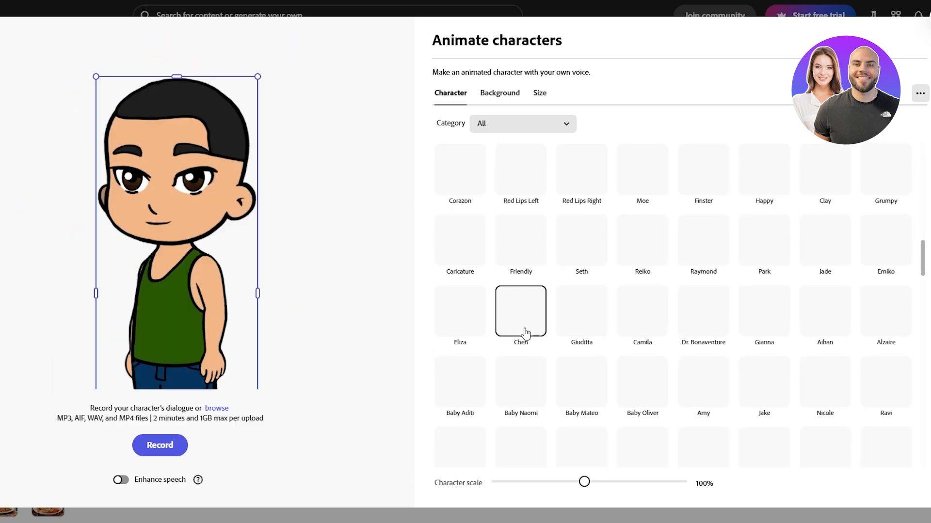
{"action": "scroll", "coordinate": [528, 344], "scroll_direction": "down", "scroll_amount": 2}
{"action": "left_click", "coordinate": [498, 291]}
{"action": "scroll", "coordinate": [512, 315], "scroll_direction": "down", "scroll_amount": 1}
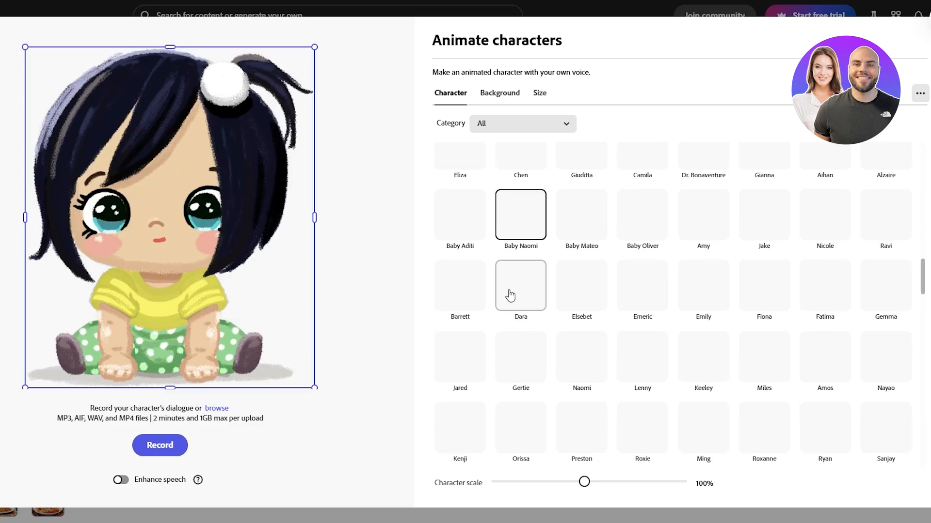
{"action": "left_click", "coordinate": [510, 295]}
{"action": "scroll", "coordinate": [514, 295], "scroll_direction": "up", "scroll_amount": 10}
{"action": "left_click", "coordinate": [460, 168]}
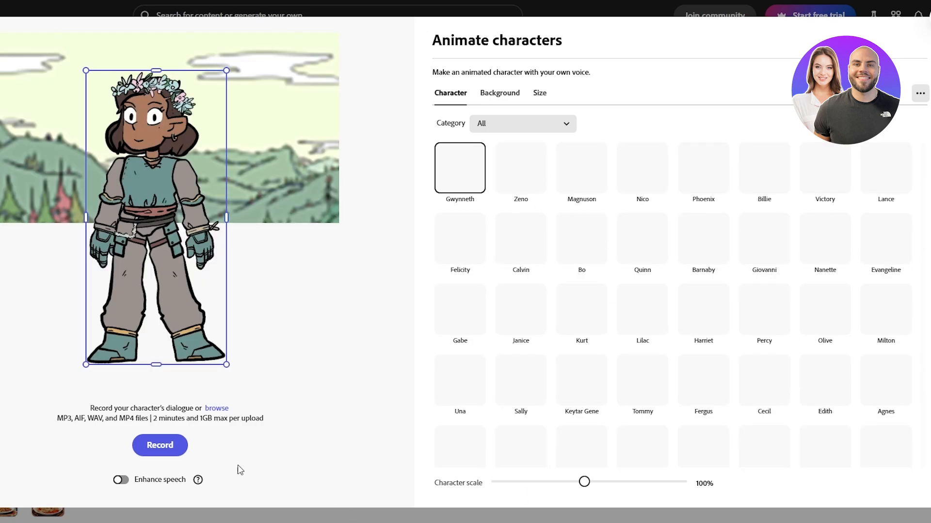
Record a voice clip with microphone allowed, generate Gwynneth's 5.9s animation, and close the preview
{"action": "left_click", "coordinate": [160, 445]}
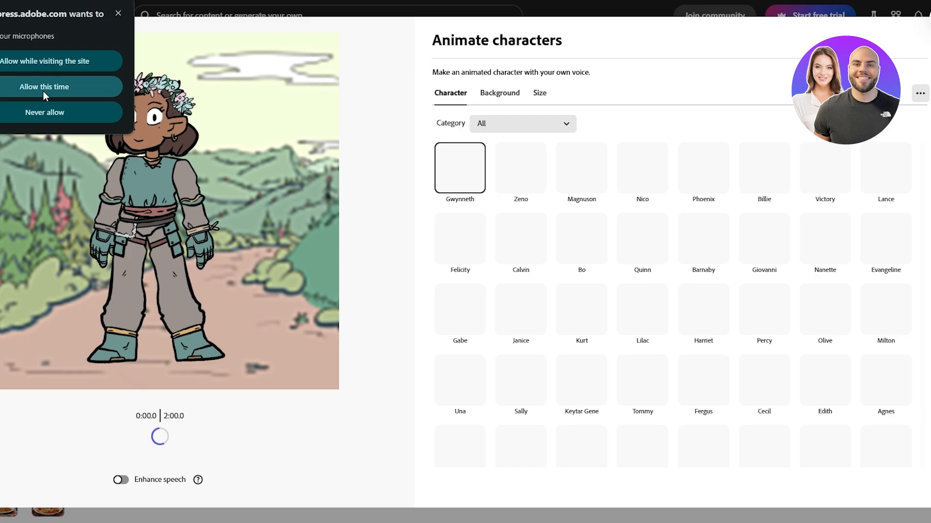
{"action": "left_click", "coordinate": [44, 87]}
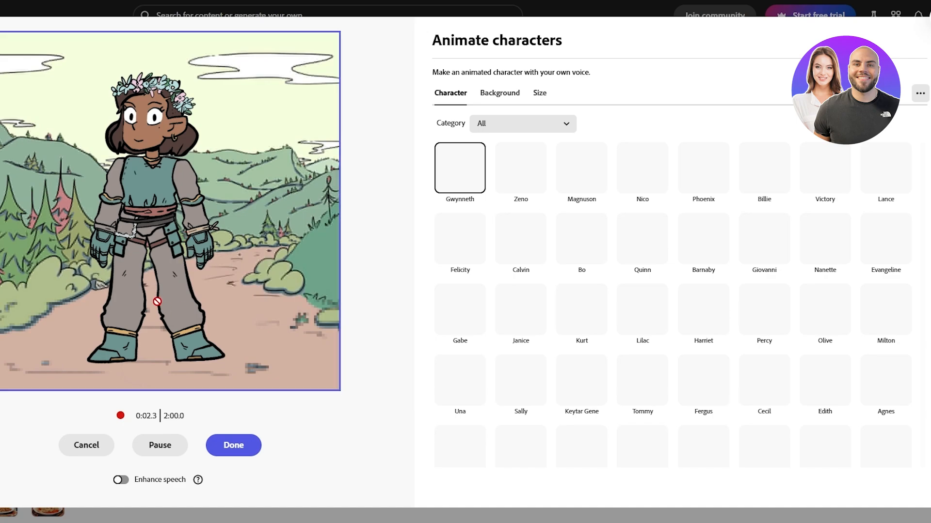
{"action": "left_click", "coordinate": [226, 449]}
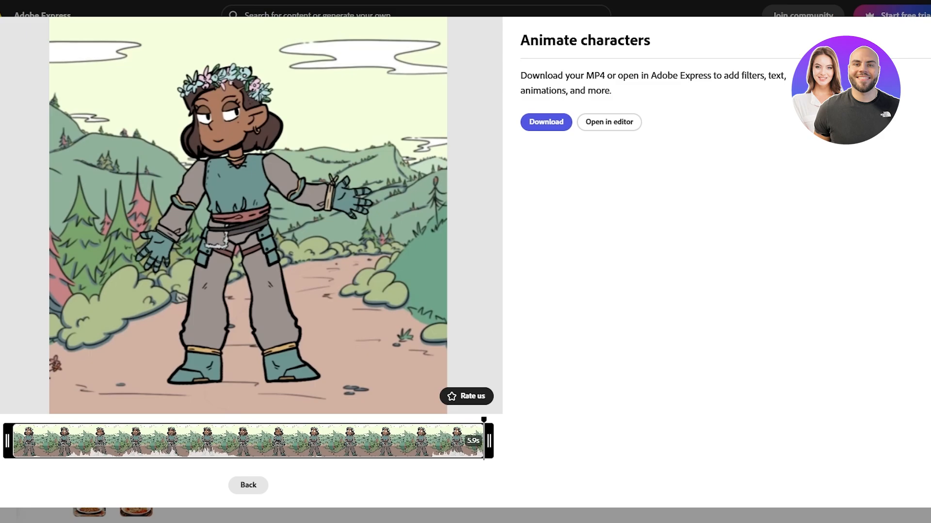
{"action": "left_click", "coordinate": [928, 41]}
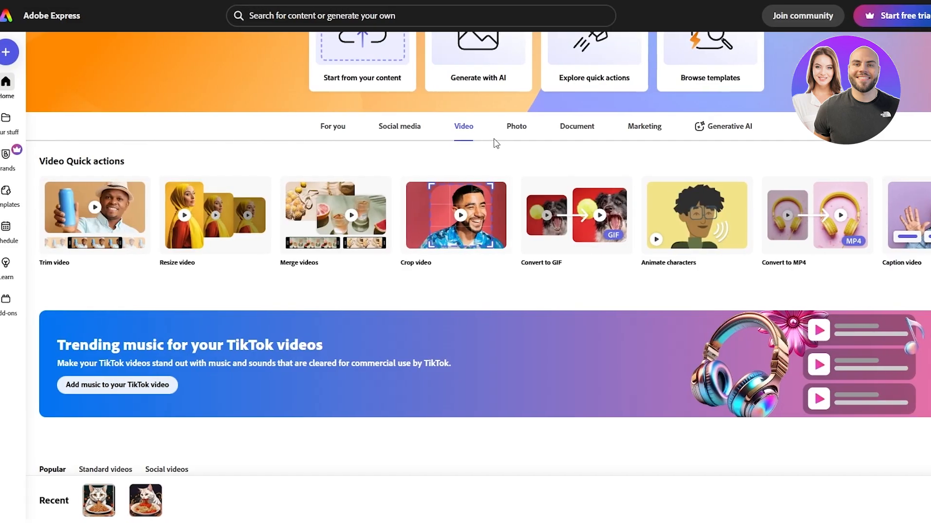
Browse the video templates, then reload the home page back to For you via the logo
{"action": "scroll", "coordinate": [565, 289], "scroll_direction": "down", "scroll_amount": 6}
{"action": "scroll", "coordinate": [567, 281], "scroll_direction": "down", "scroll_amount": 3}
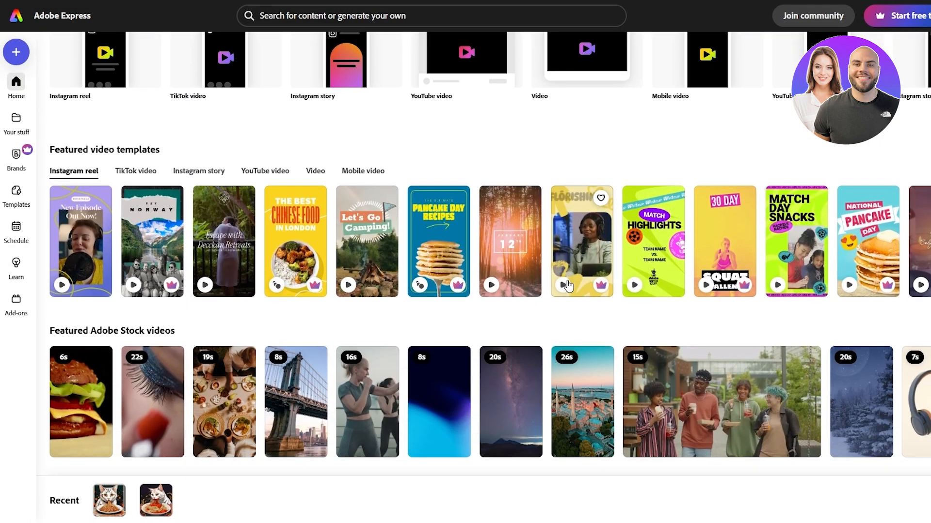
{"action": "scroll", "coordinate": [586, 301], "scroll_direction": "up", "scroll_amount": 7}
{"action": "scroll", "coordinate": [587, 301], "scroll_direction": "up", "scroll_amount": 5}
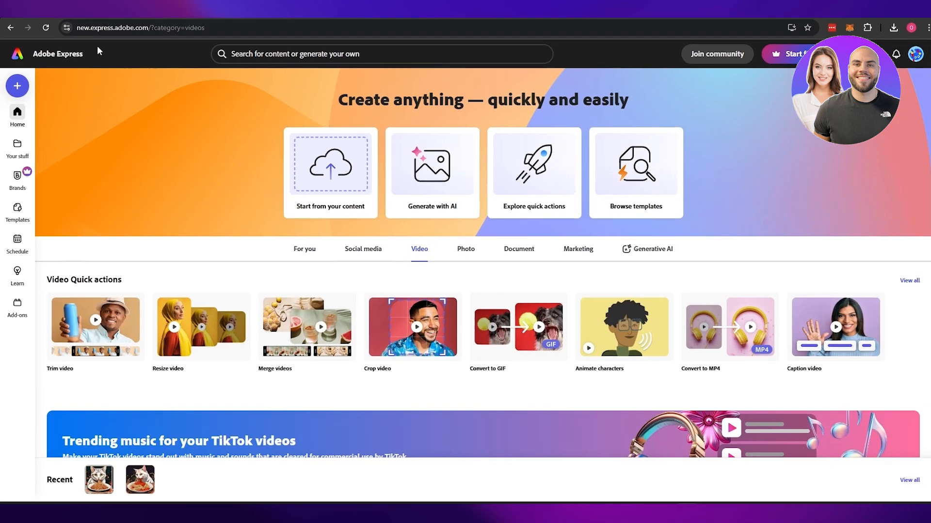
{"action": "left_click", "coordinate": [71, 18]}
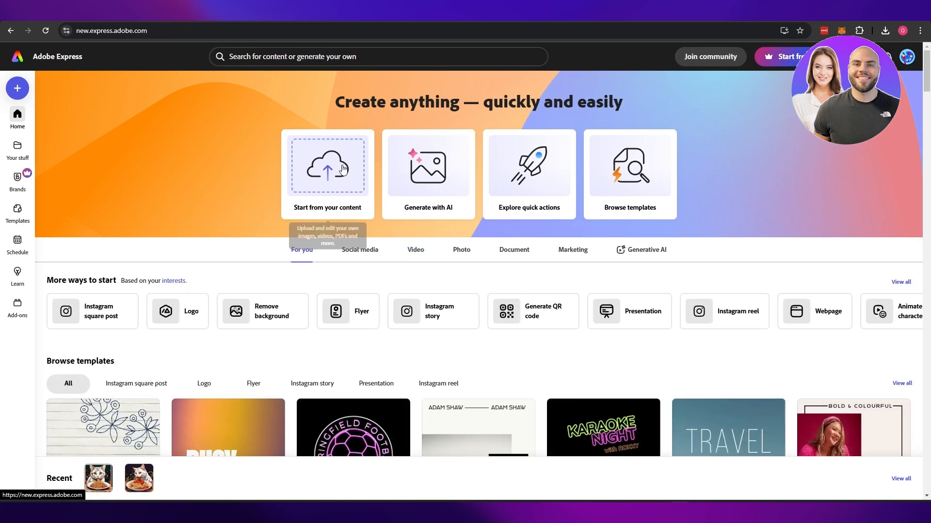
{"action": "scroll", "coordinate": [343, 168], "scroll_direction": "down", "scroll_amount": 5}
{"action": "scroll", "coordinate": [422, 258], "scroll_direction": "up", "scroll_amount": 5}
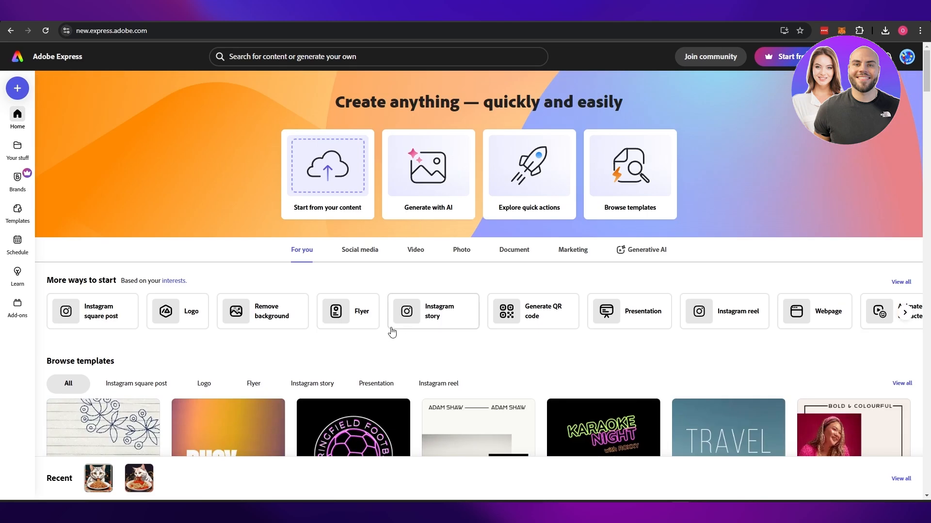